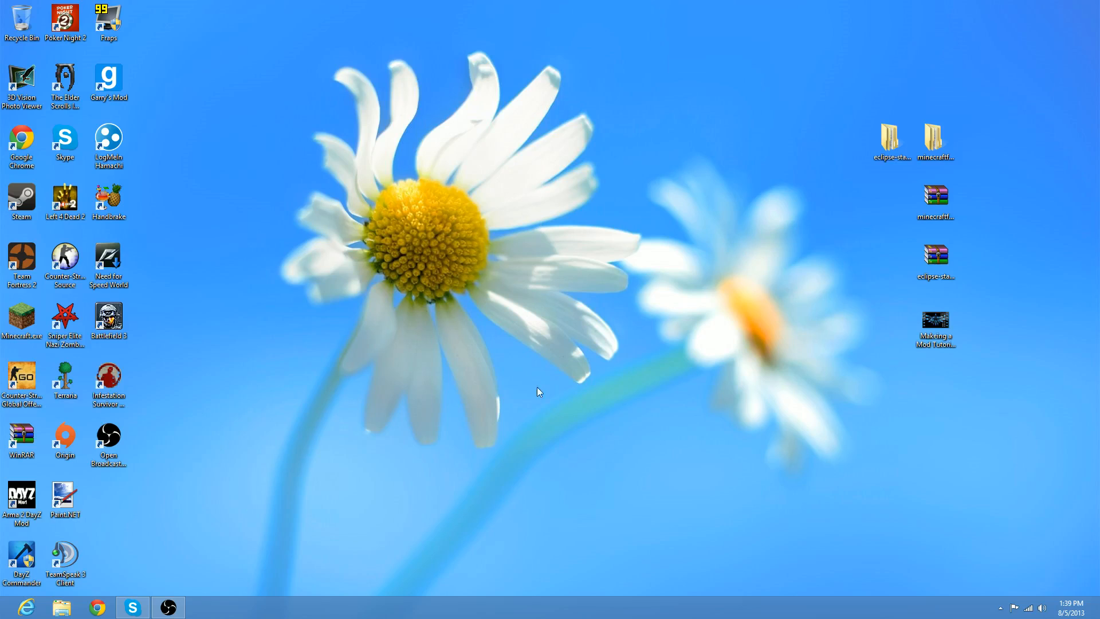
pyautogui.moveTo(670, 486); pyautogui.dragTo(264, 31)
pyautogui.moveTo(640, 468); pyautogui.dragTo(261, 7)
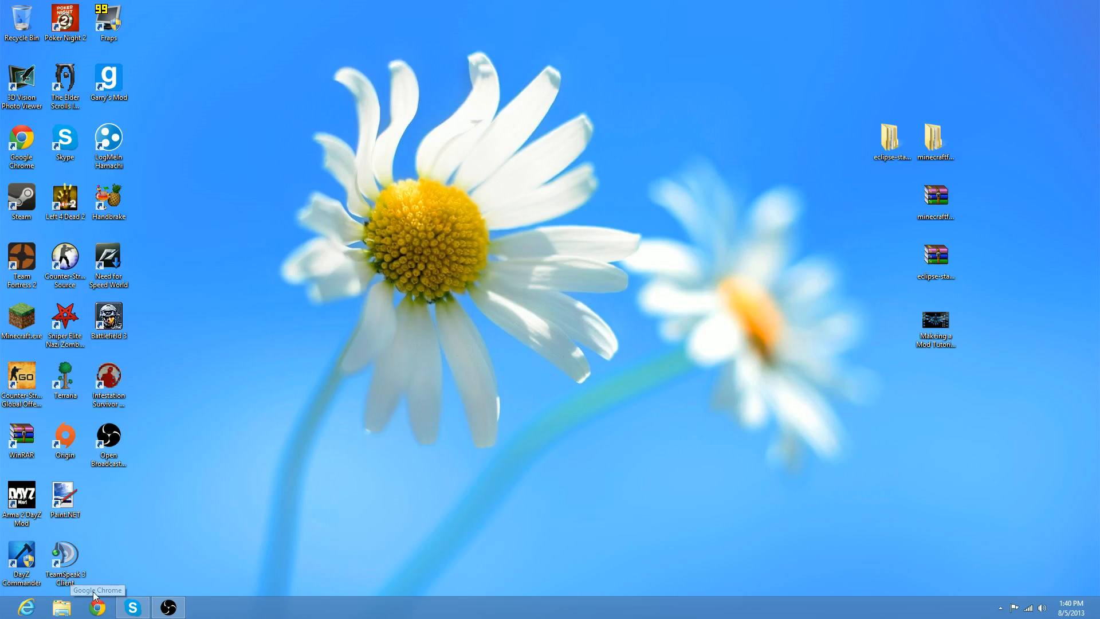
# Switch to Google Chrome, search Google for "minecraft" and open the official minecraft.net website.
pyautogui.click(99, 609)
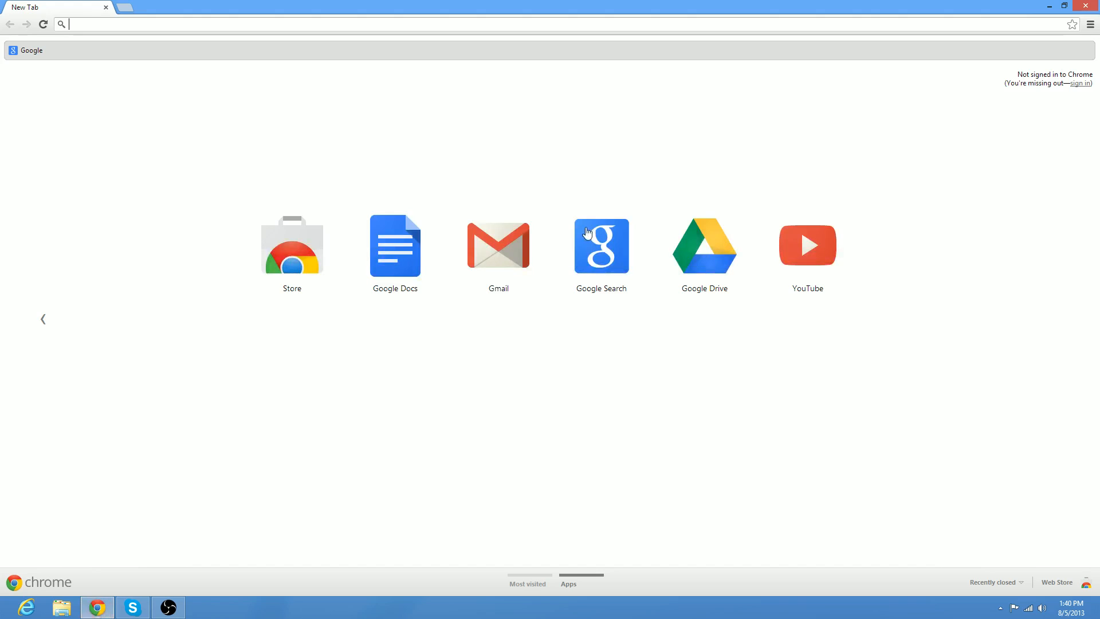
pyautogui.click(586, 250)
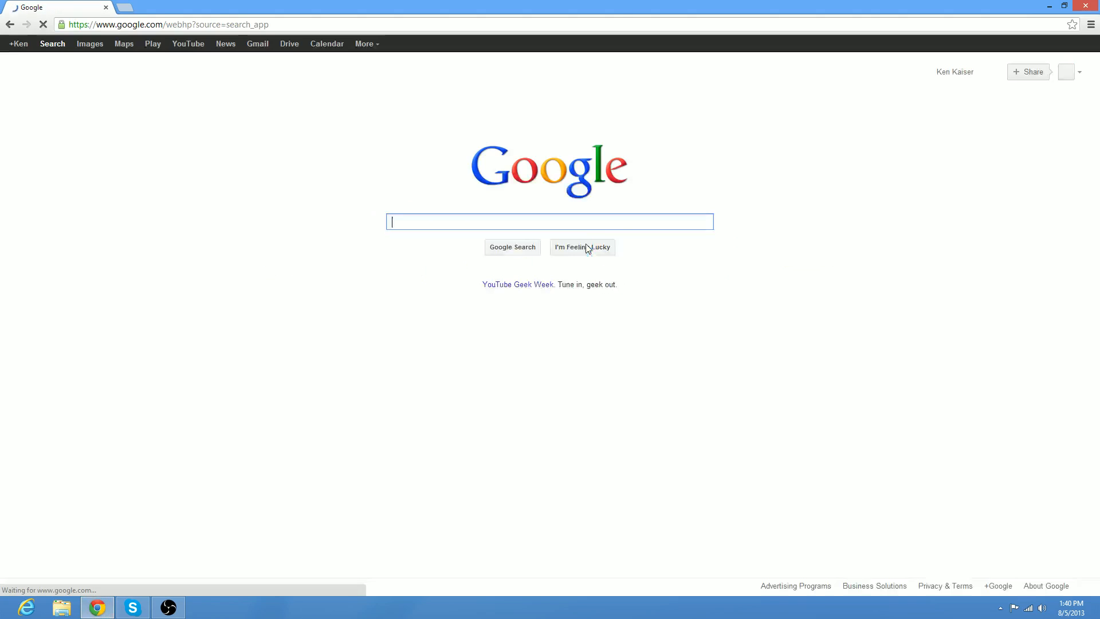
pyautogui.write('minecrafd')
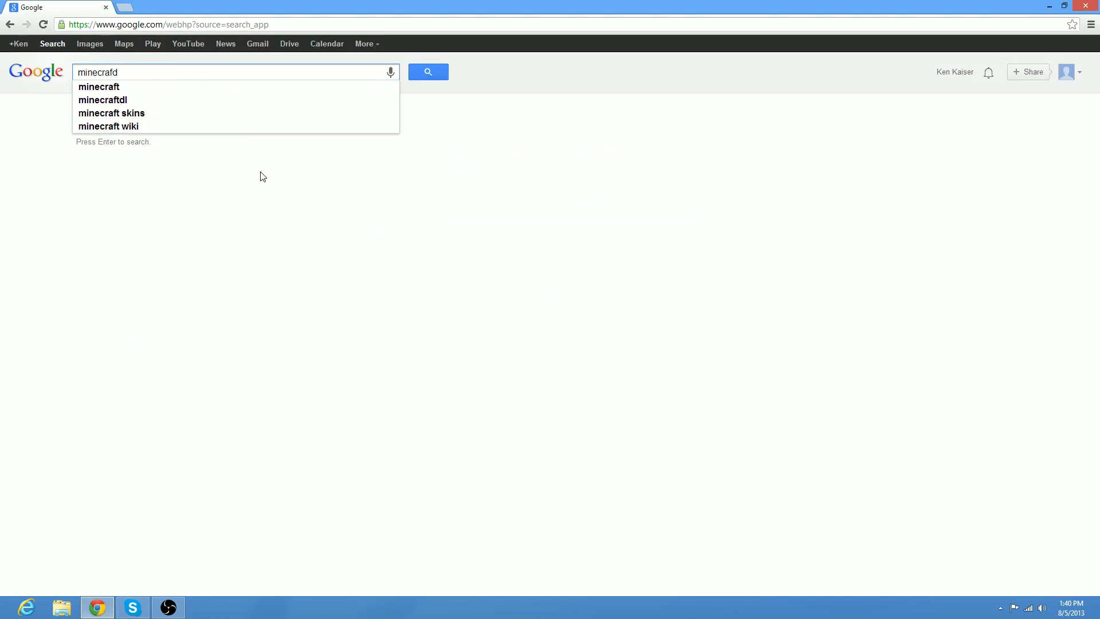
pyautogui.press('BackSpace')
pyautogui.write('t')
pyautogui.click(226, 101)
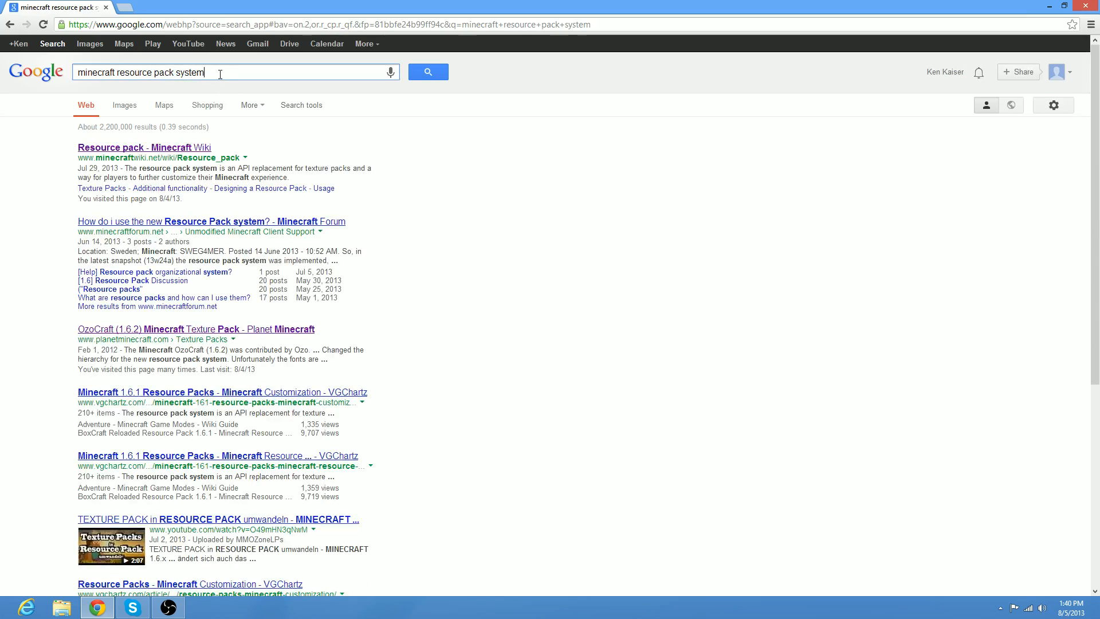
pyautogui.moveTo(206, 74); pyautogui.dragTo(121, 75)
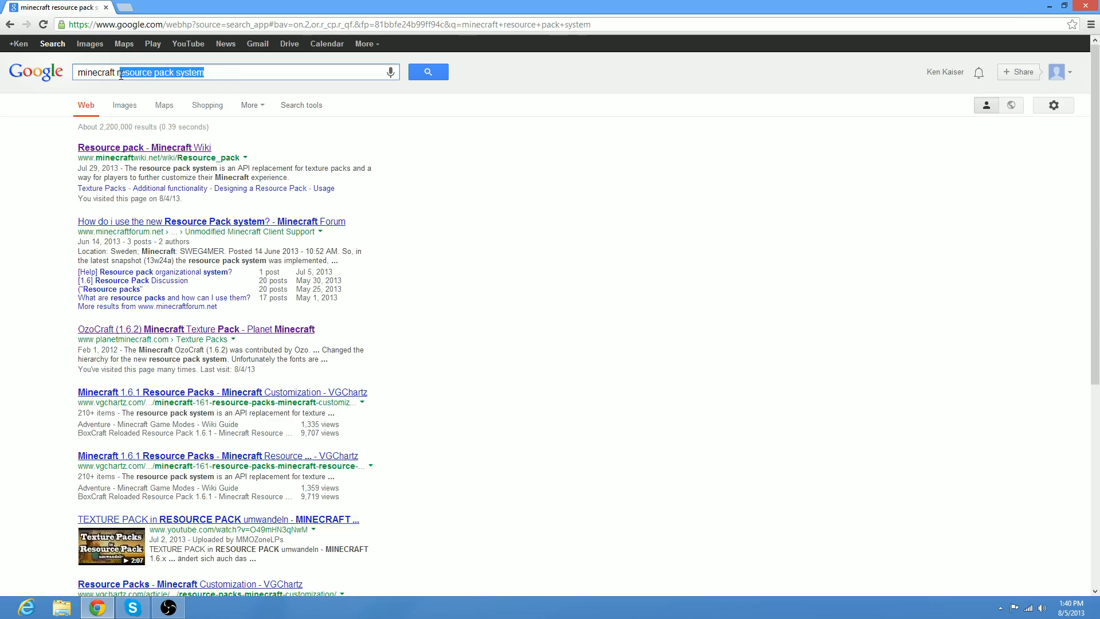
pyautogui.press('BackSpace')
pyautogui.press('BackSpace')
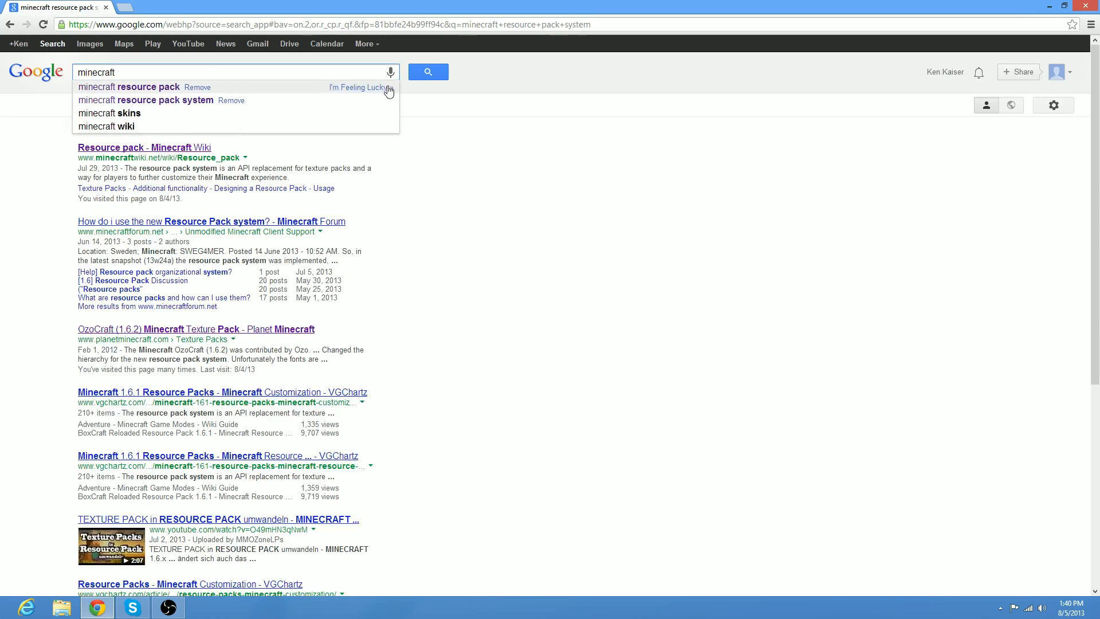
pyautogui.click(428, 72)
pyautogui.click(106, 150)
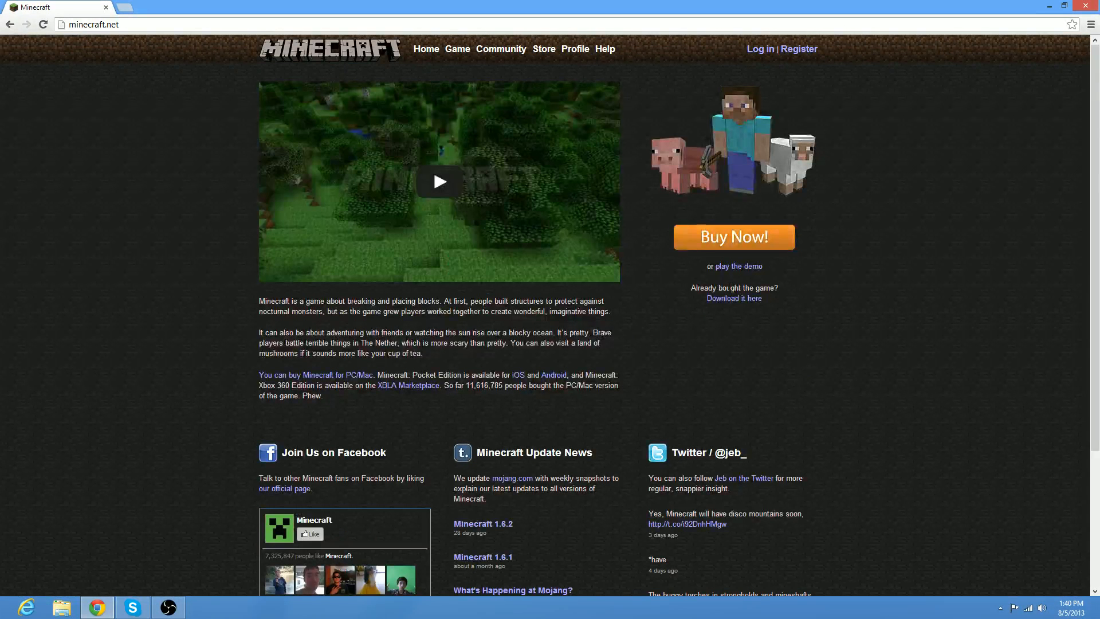
# Download minecraft_server.1.6.2.jar from the Minecraft download page and keep the flagged file.
pyautogui.click(742, 299)
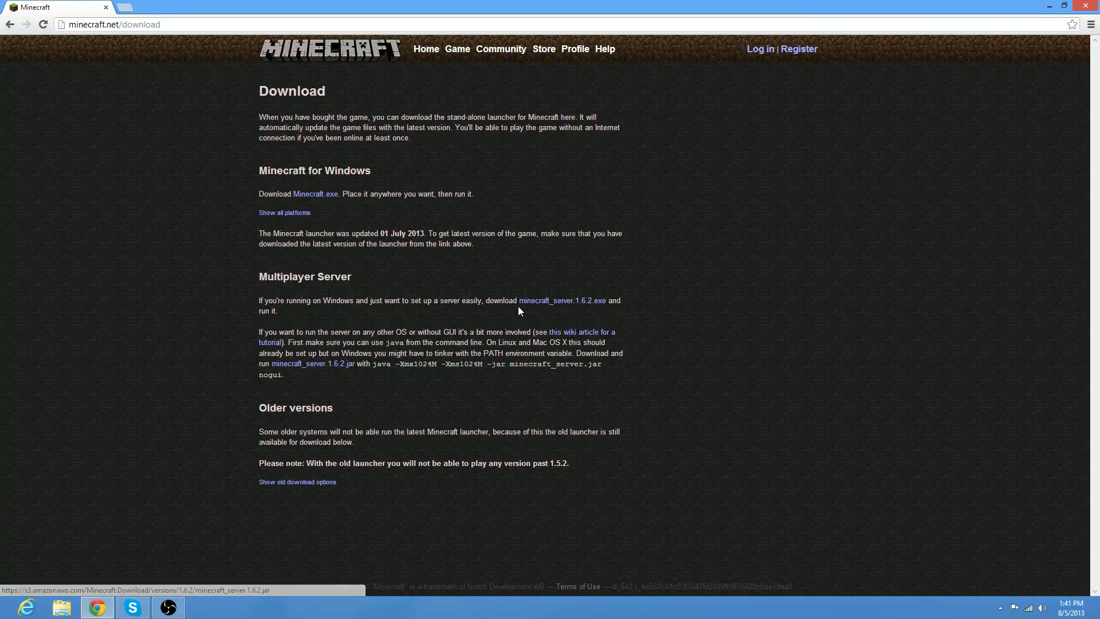
pyautogui.click(321, 369)
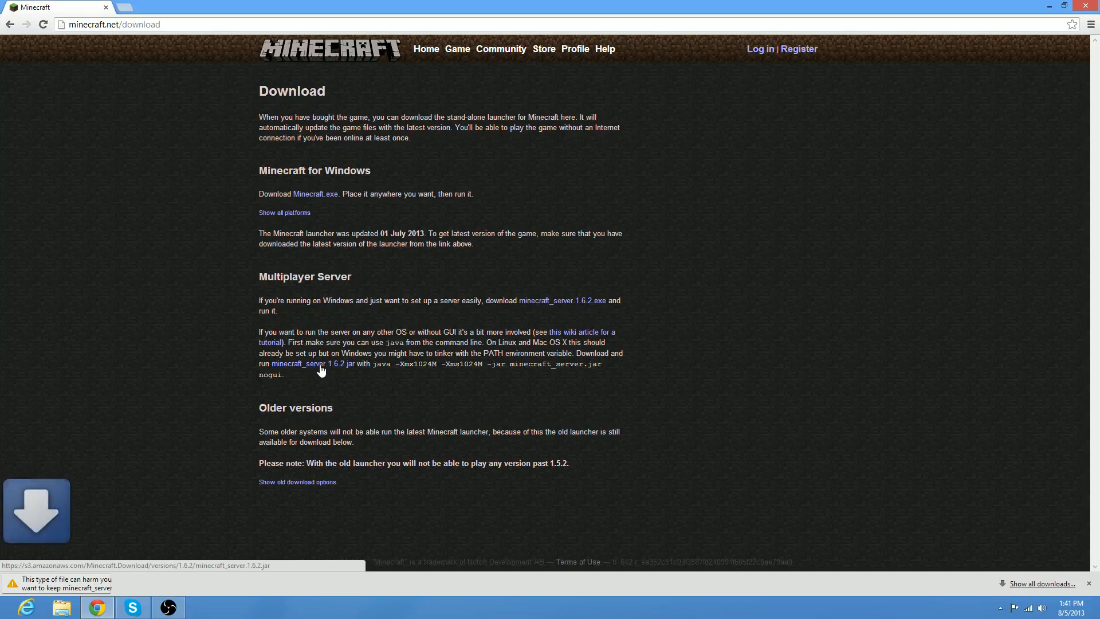
pyautogui.click(202, 583)
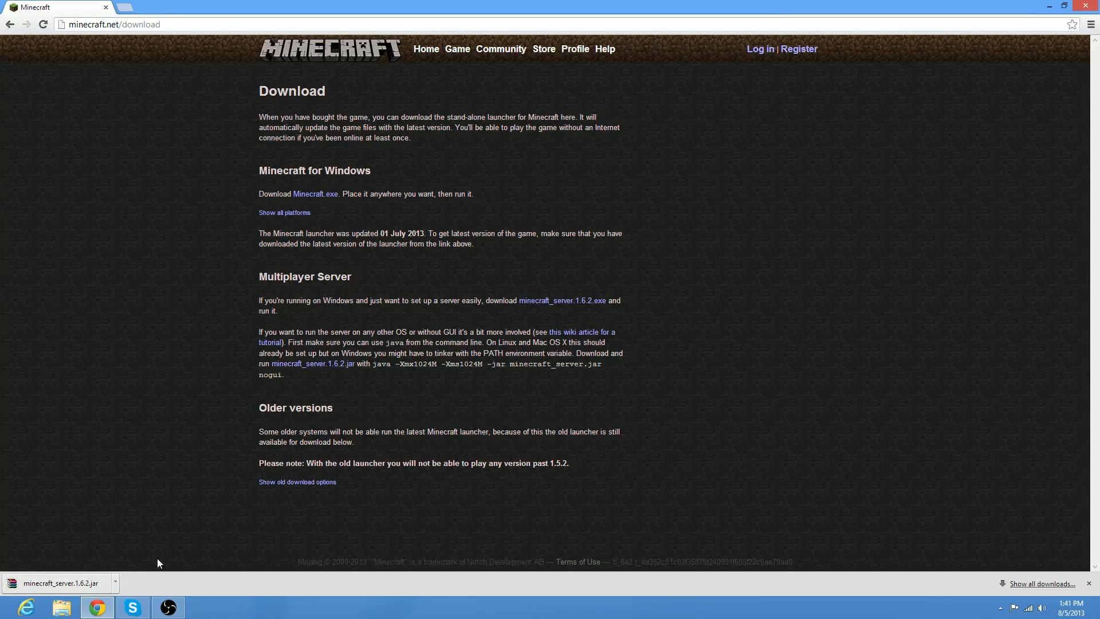
# Minimize the browser and open the Downloads folder in File Explorer.
pyautogui.click(106, 616)
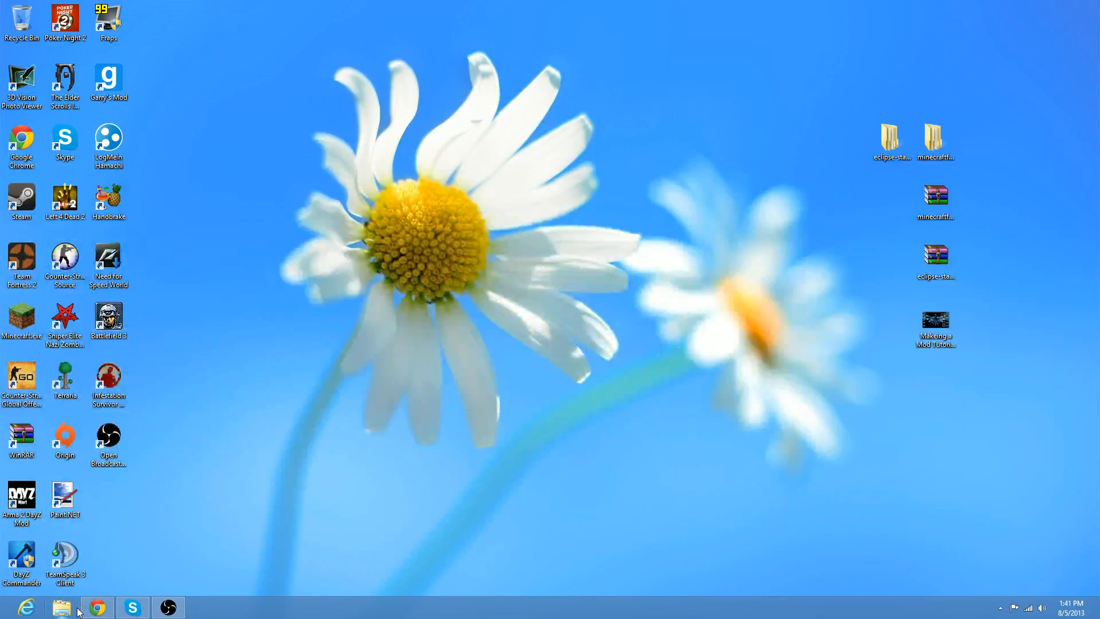
pyautogui.click(77, 612)
pyautogui.click(195, 249)
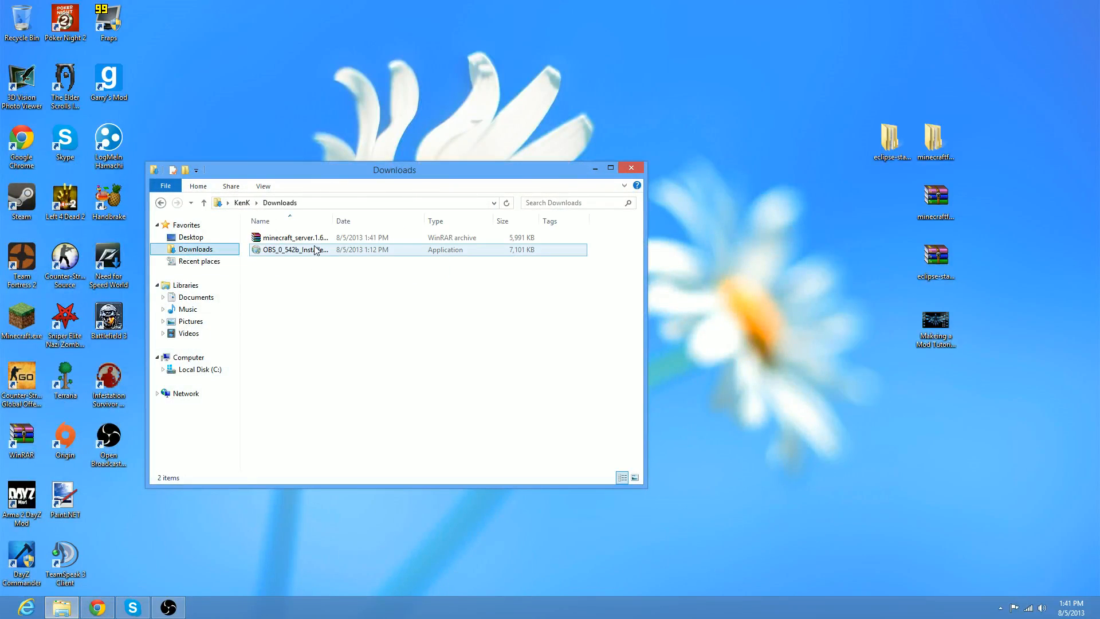
# Delete the OBS installer from the Downloads folder and empty the Recycle Bin.
pyautogui.click(302, 252)
pyautogui.rightClick(302, 252)
pyautogui.click(324, 449)
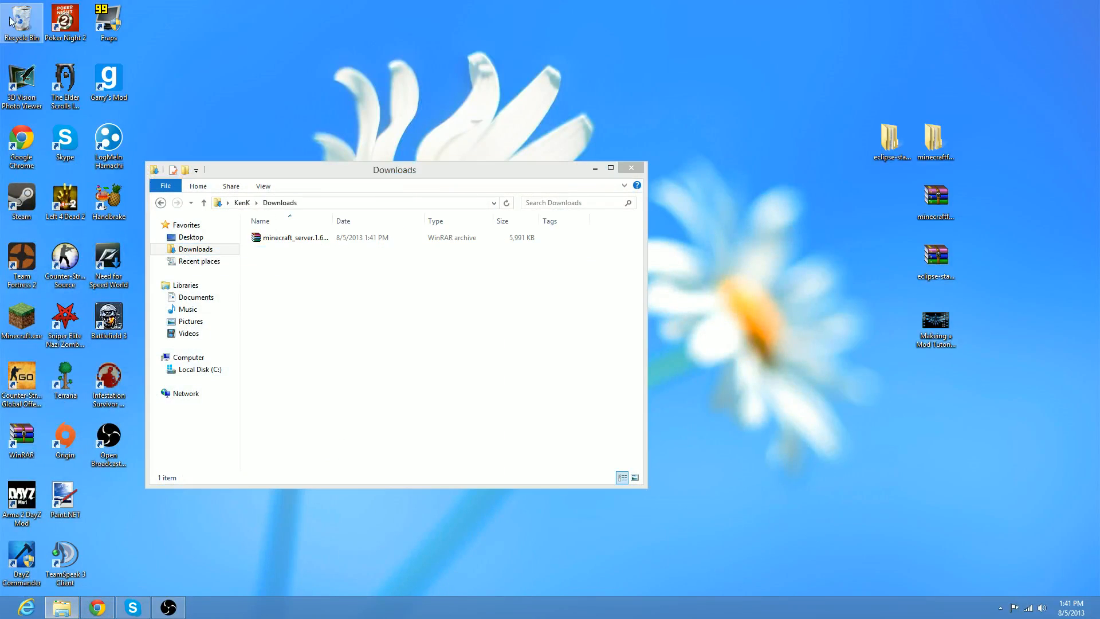
pyautogui.click(39, 52)
pyautogui.click(577, 346)
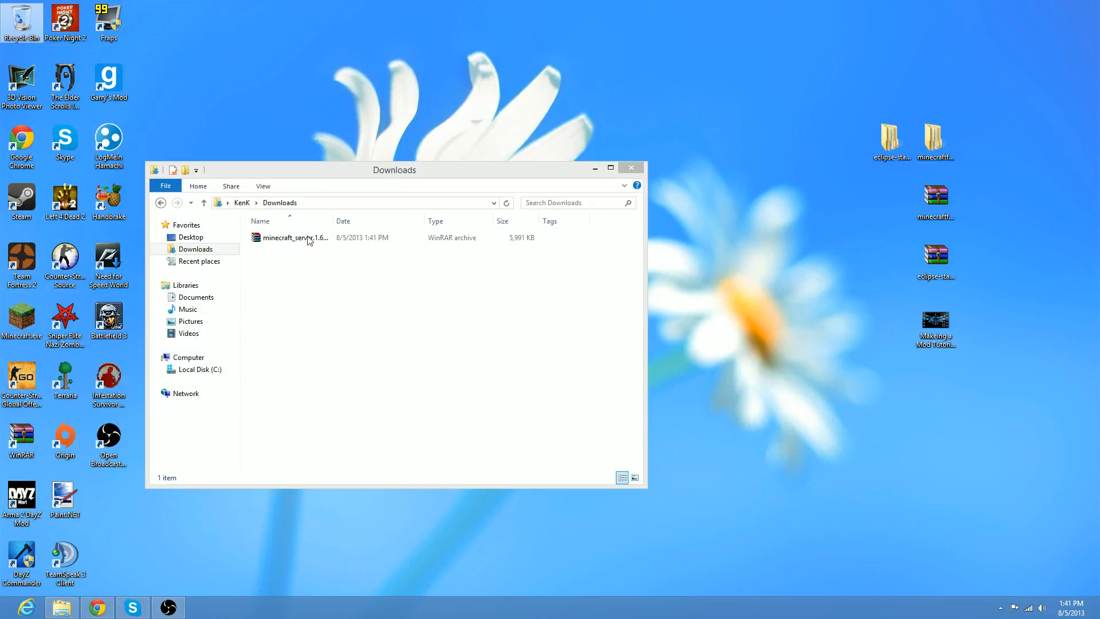
pyautogui.click(314, 243)
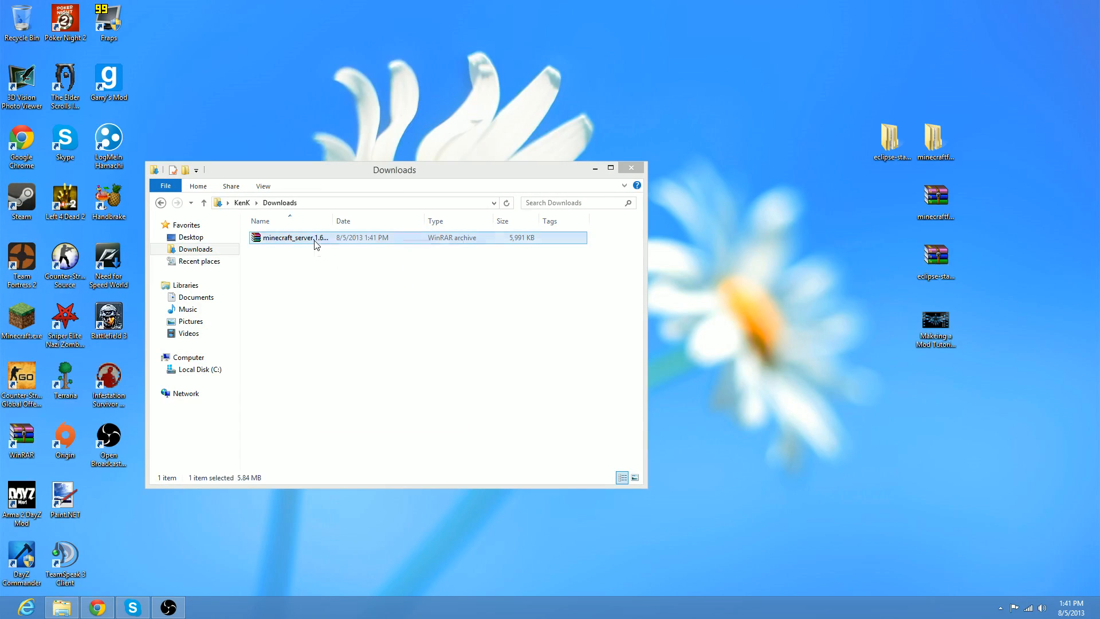
pyautogui.rightClick(314, 243)
pyautogui.moveTo(333, 299)
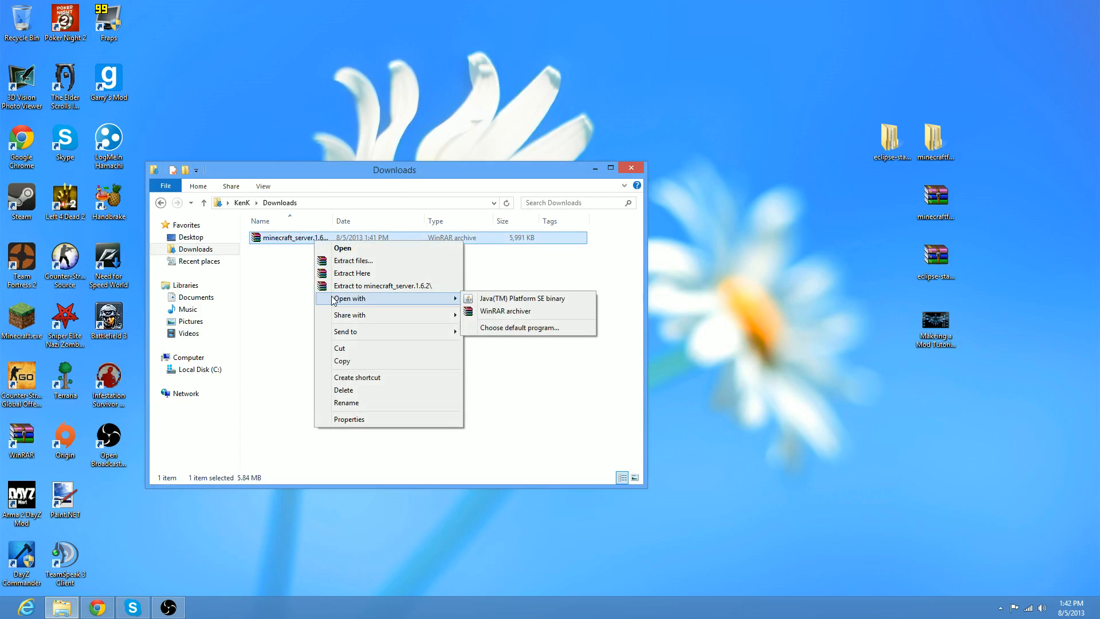
pyautogui.click(282, 314)
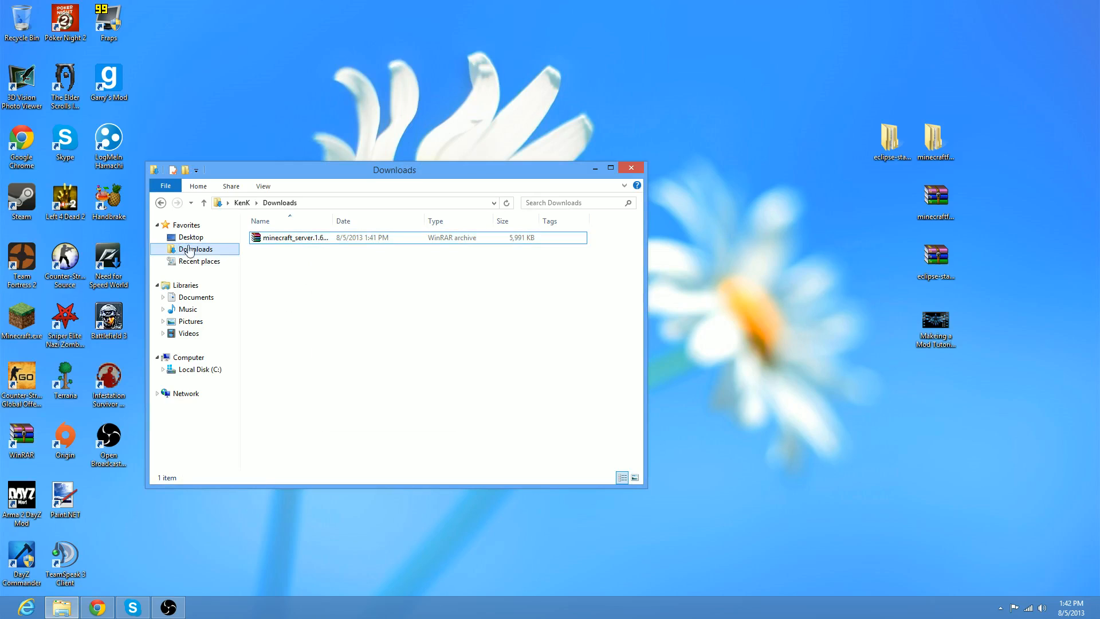
# Create a new folder named "Minecraft Server" inside the Downloads folder.
pyautogui.moveTo(308, 172); pyautogui.dragTo(452, 181)
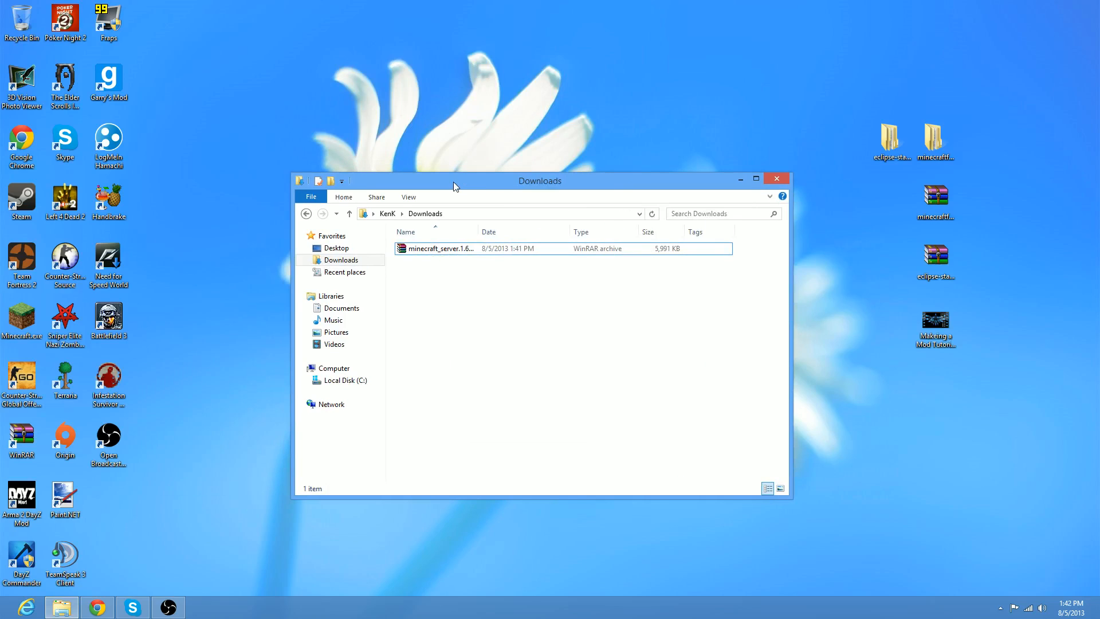
pyautogui.click(335, 182)
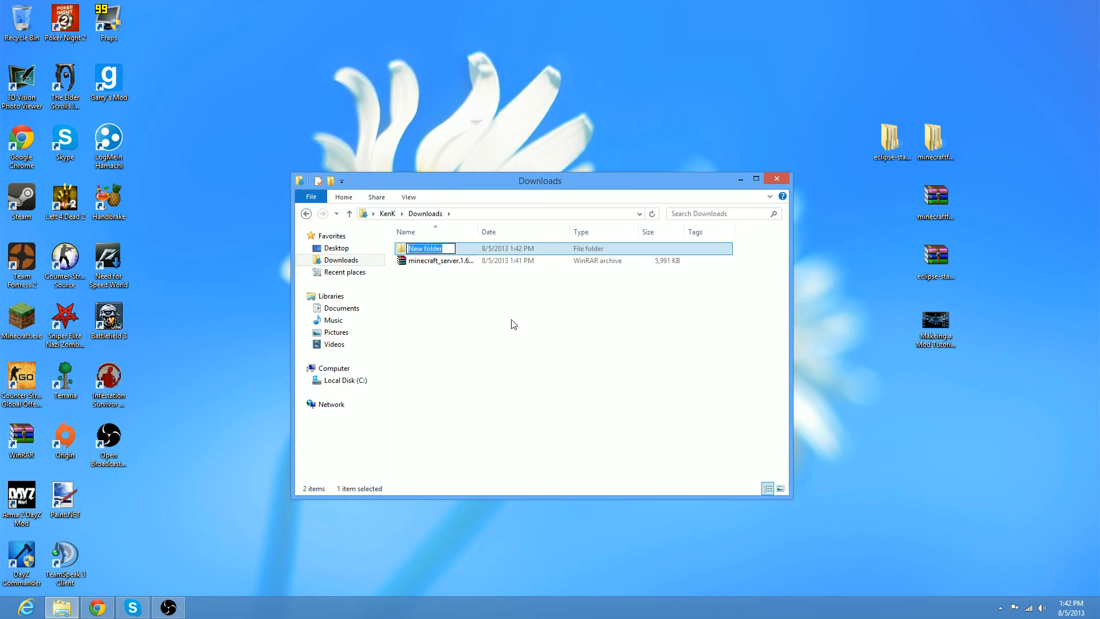
pyautogui.press('BackSpace')
pyautogui.write('Minecraft Server')
pyautogui.press('Return')
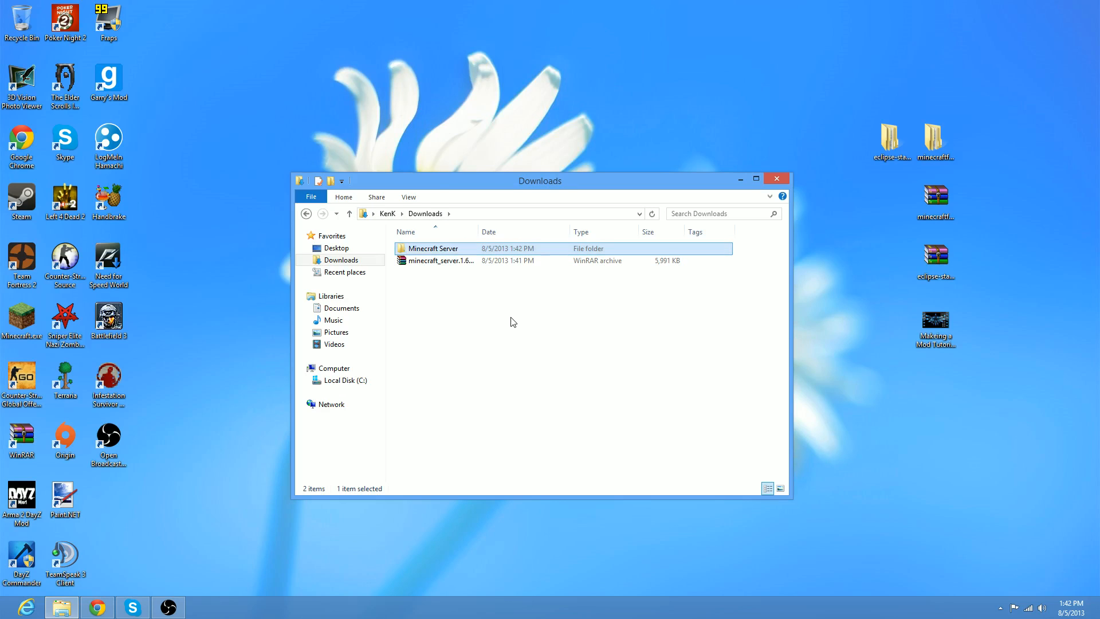
# Move the downloaded minecraft_server.1.6.2.jar into the Minecraft Server folder and open that folder.
pyautogui.moveTo(434, 262); pyautogui.dragTo(435, 249)
pyautogui.doubleClick(435, 249)
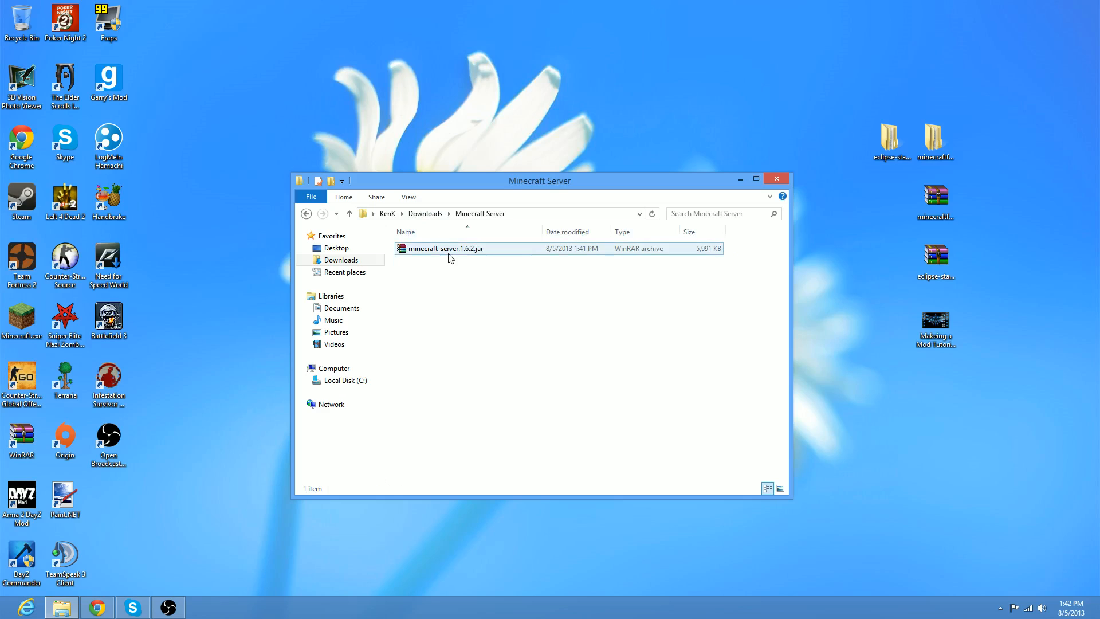
pyautogui.moveTo(468, 186); pyautogui.dragTo(443, 140)
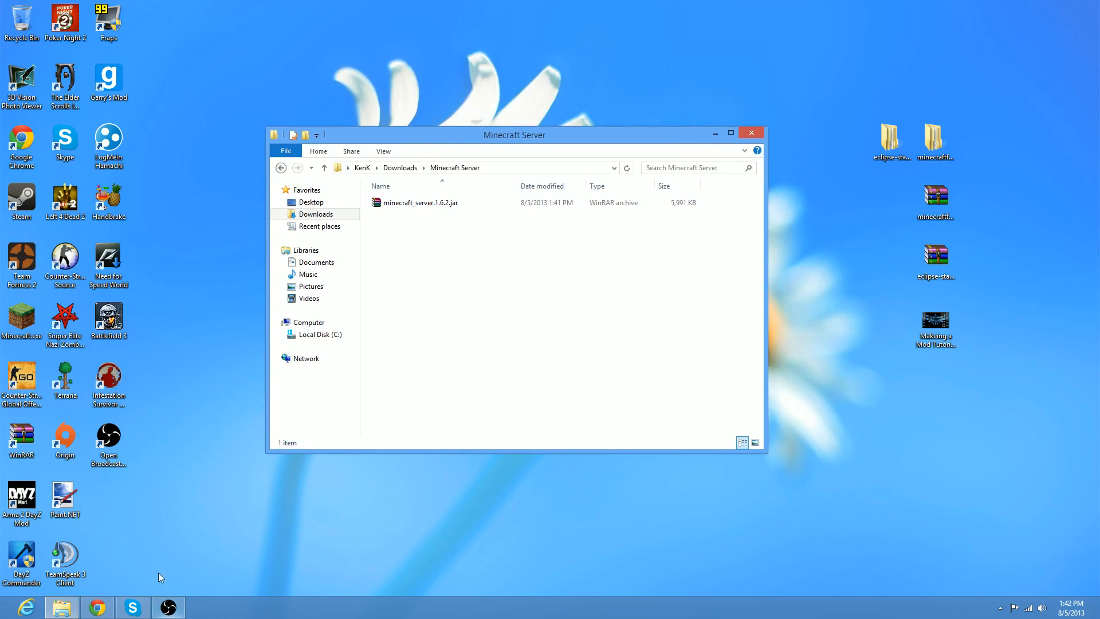
pyautogui.click(110, 606)
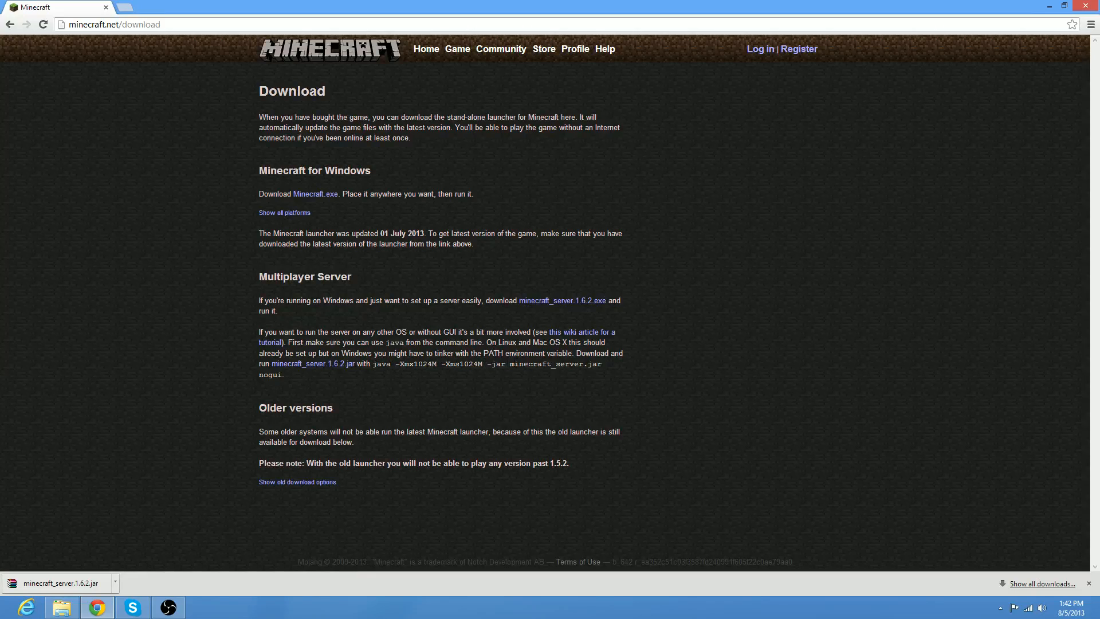
pyautogui.click(97, 607)
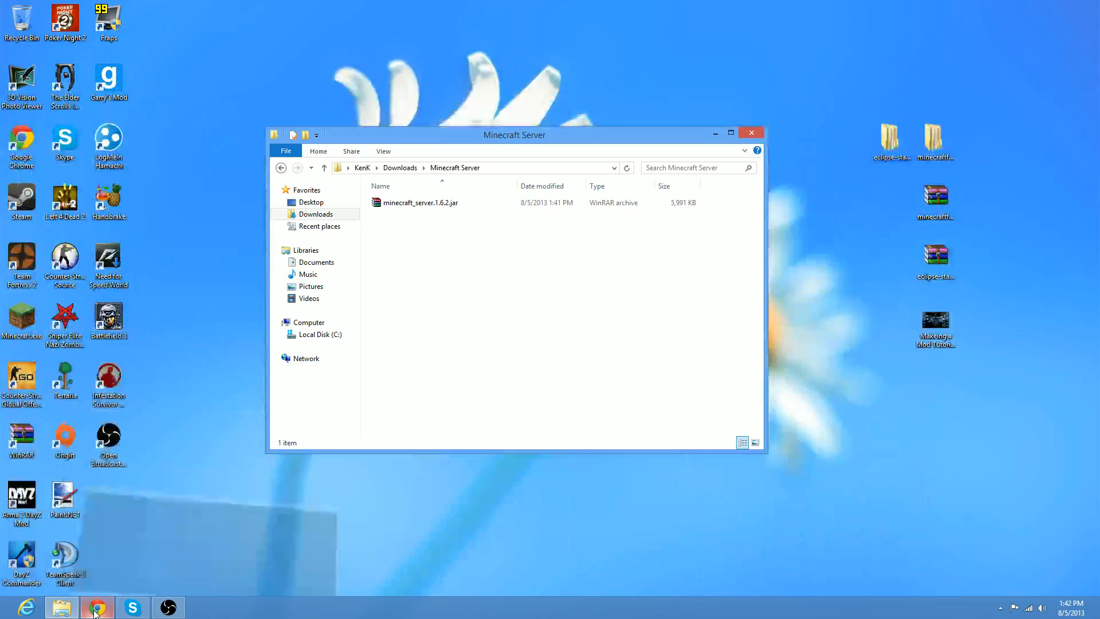
# Search the installed apps for "note" and switch to Notepad with a blank document.
pyautogui.moveTo(1097, 5)
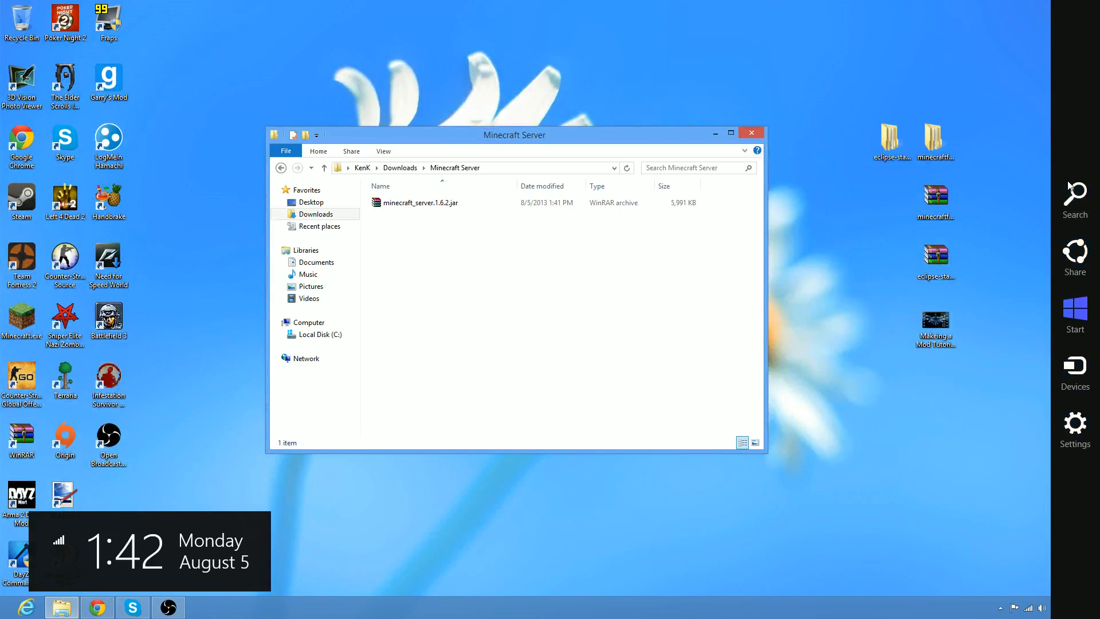
pyautogui.click(1073, 196)
pyautogui.write('note')
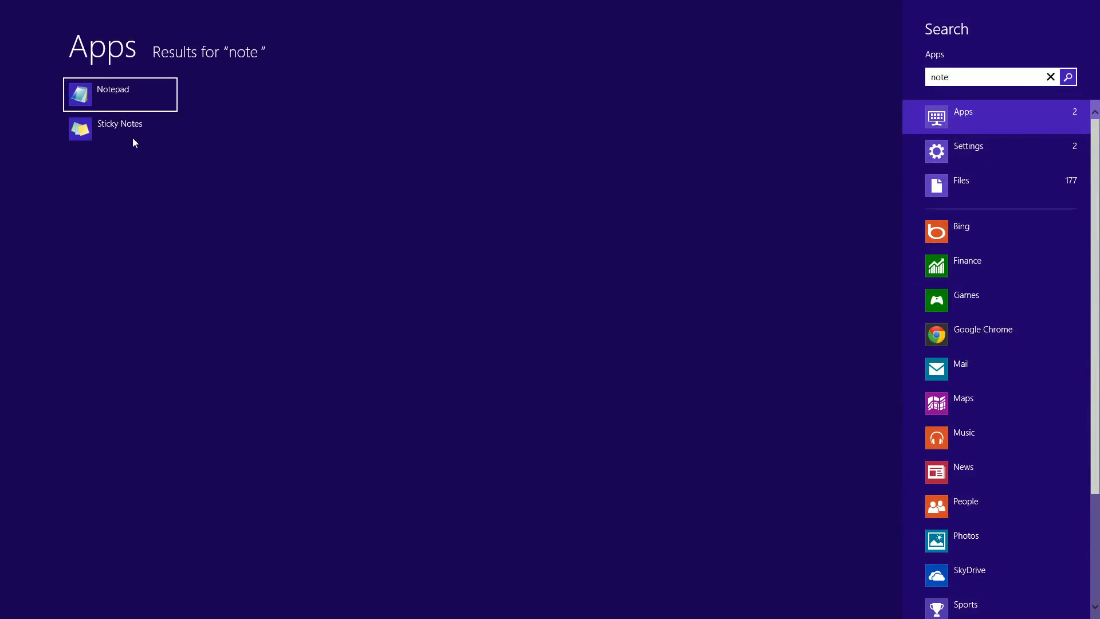
pyautogui.click(118, 96)
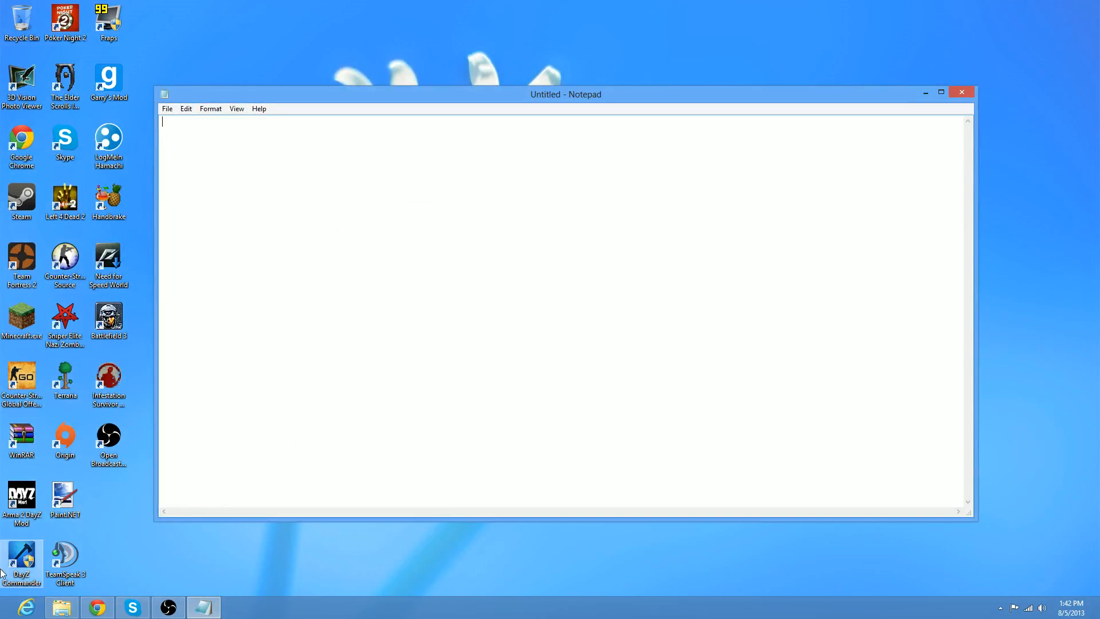
pyautogui.moveTo(2, 613)
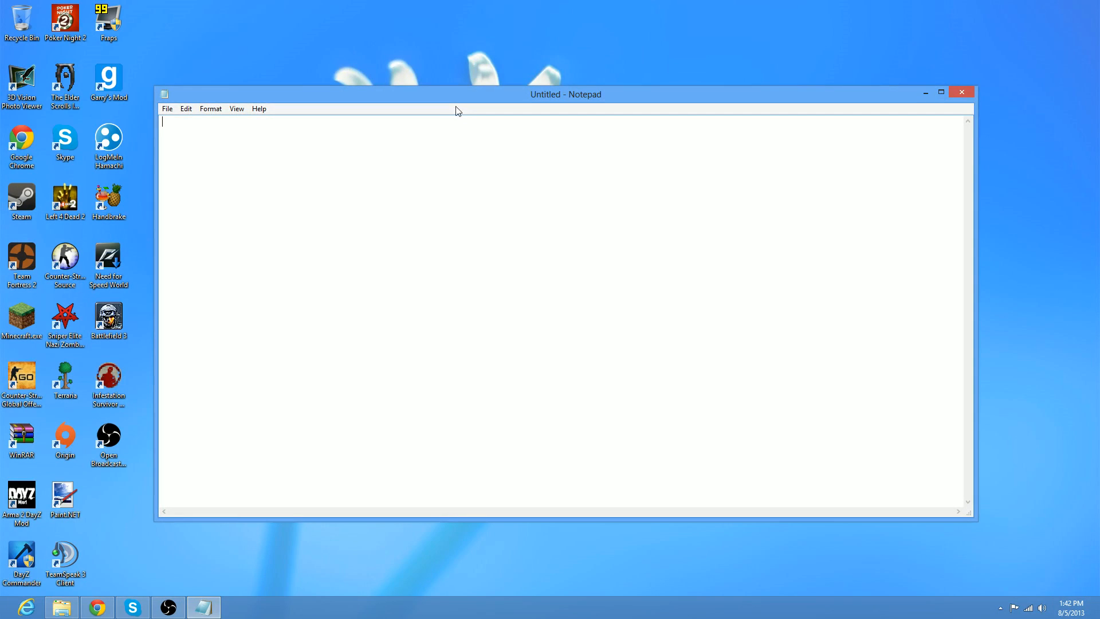
# Shrink the Notepad window and place it beside the server file in the Minecraft Server folder window.
pyautogui.moveTo(452, 93); pyautogui.dragTo(510, 49)
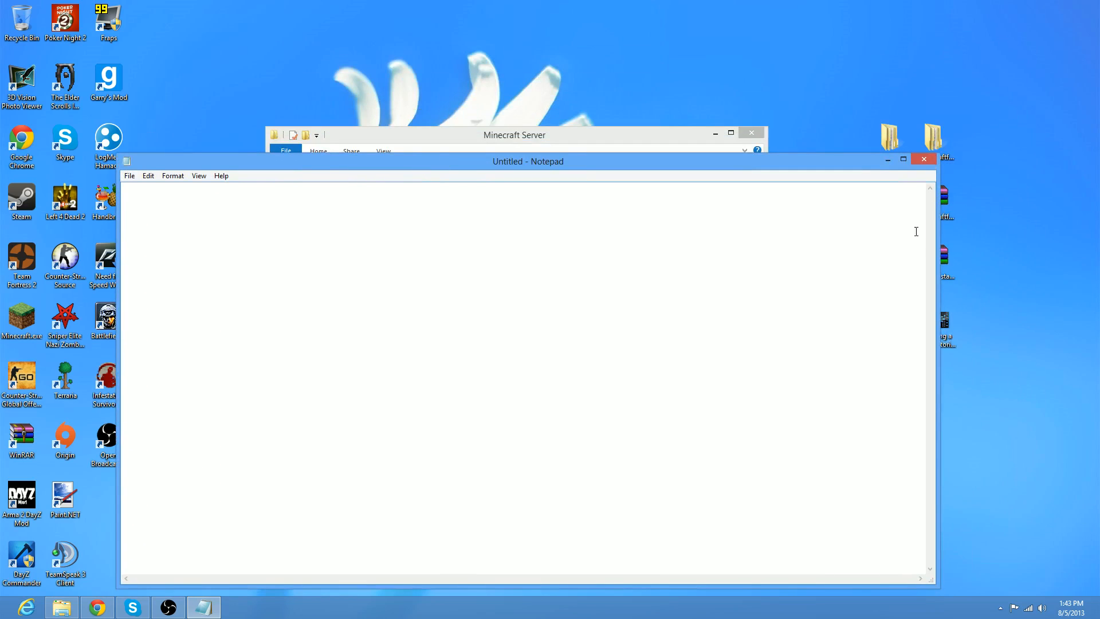
pyautogui.moveTo(938, 246); pyautogui.dragTo(394, 244)
pyautogui.moveTo(399, 245); pyautogui.dragTo(401, 246)
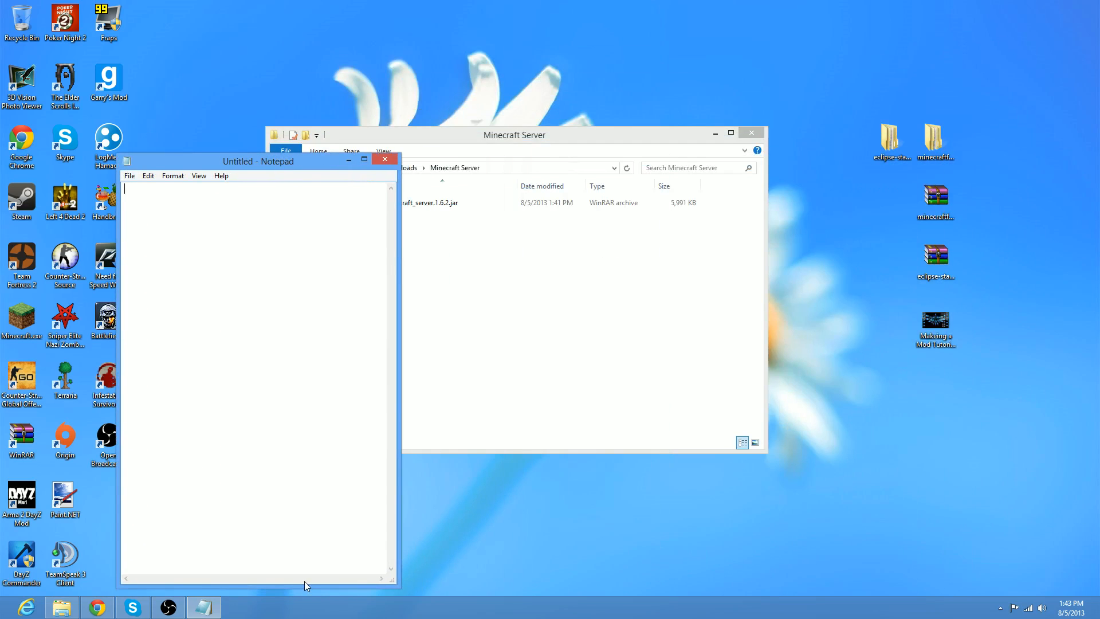
pyautogui.moveTo(306, 584); pyautogui.dragTo(294, 415)
pyautogui.moveTo(240, 162); pyautogui.dragTo(704, 130)
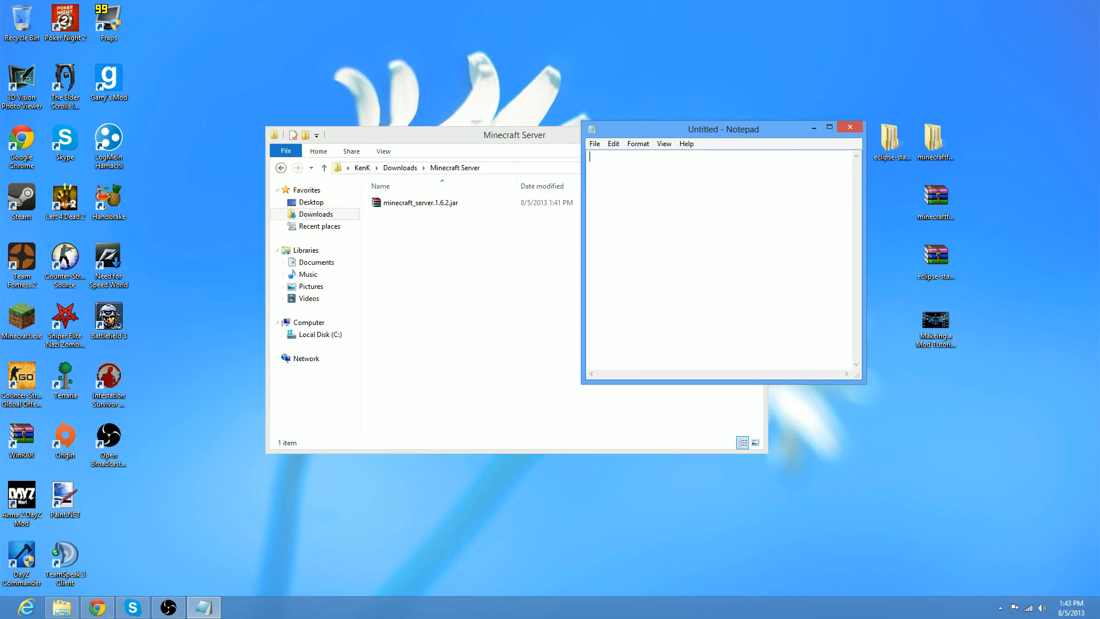
# Copy the java launch command for the server jar from the Minecraft download page and paste it into the blank Notepad document.
pyautogui.click(98, 608)
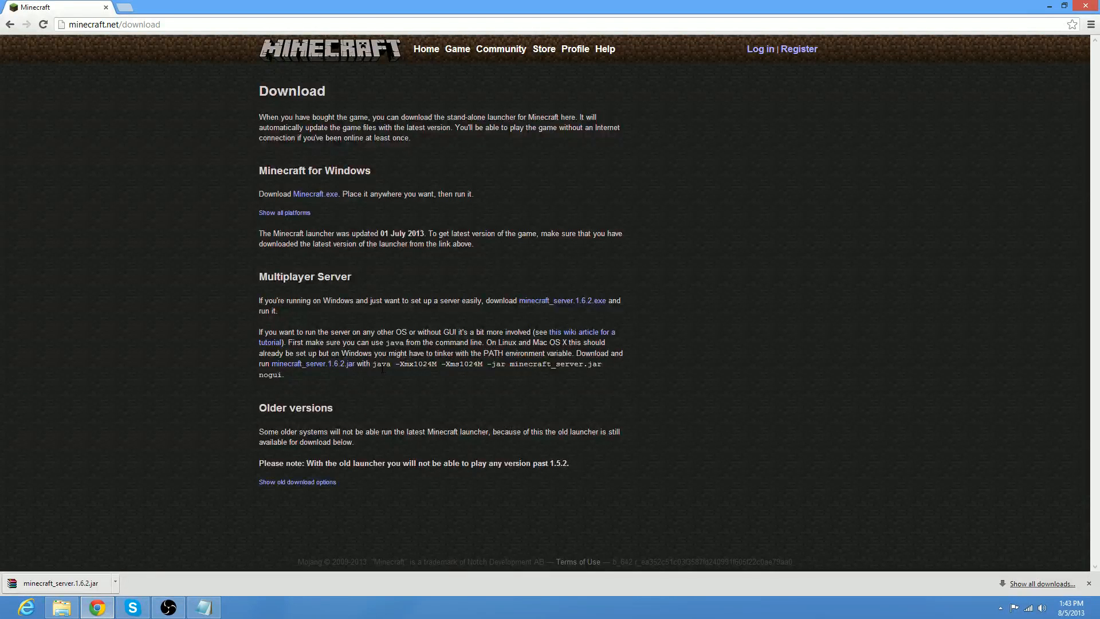
pyautogui.moveTo(373, 367); pyautogui.dragTo(501, 377)
pyautogui.press('cmd+c')
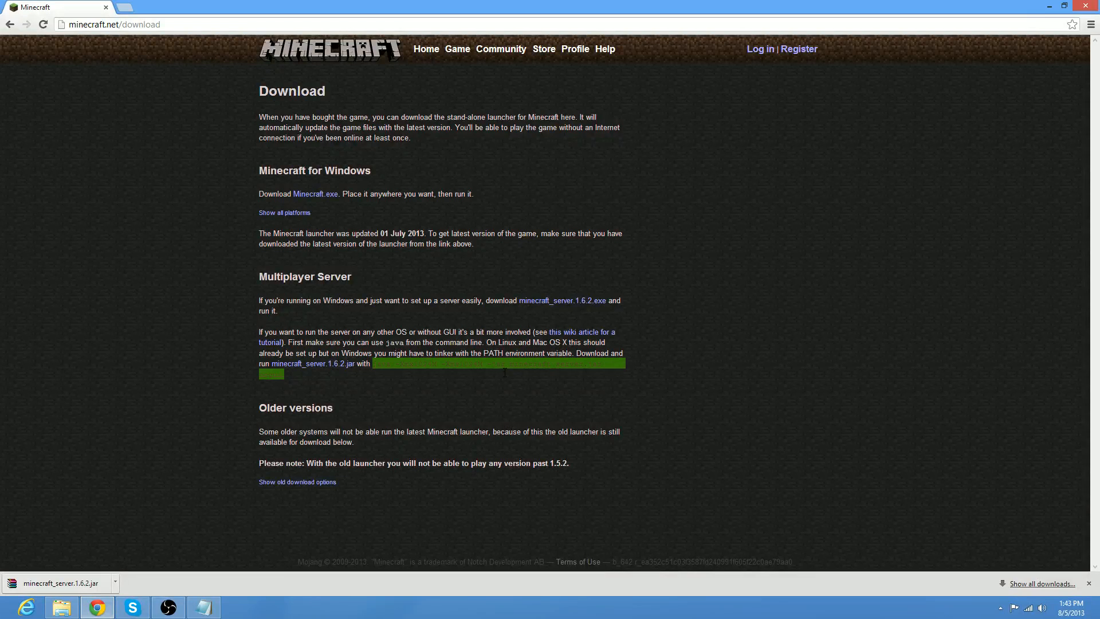
pyautogui.rightClick(495, 364)
pyautogui.click(507, 371)
pyautogui.click(203, 607)
pyautogui.rightClick(614, 194)
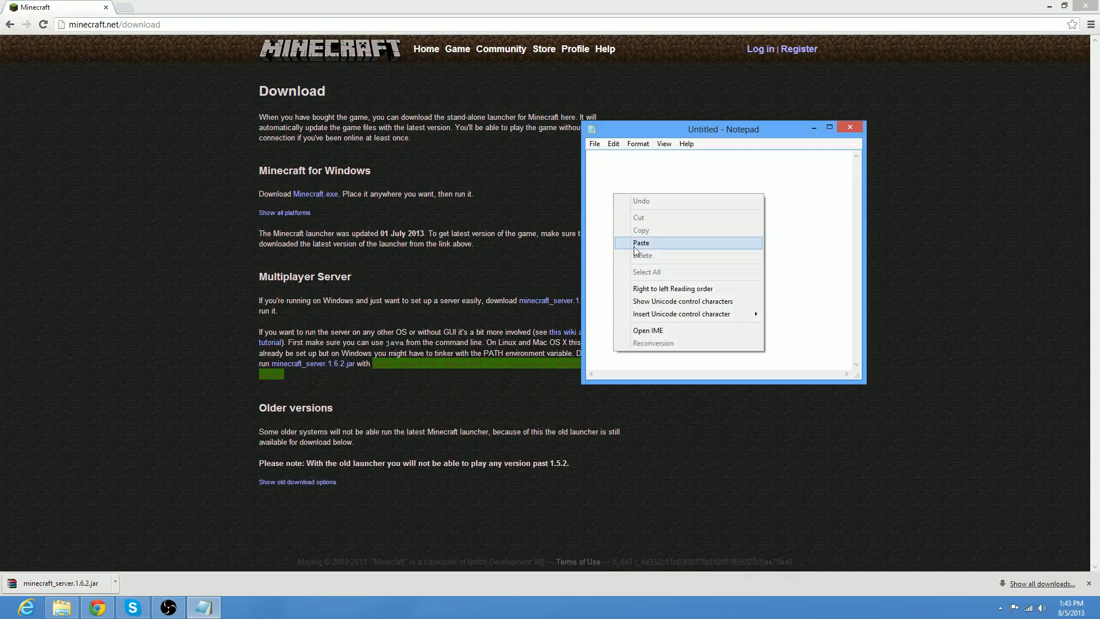
pyautogui.click(641, 243)
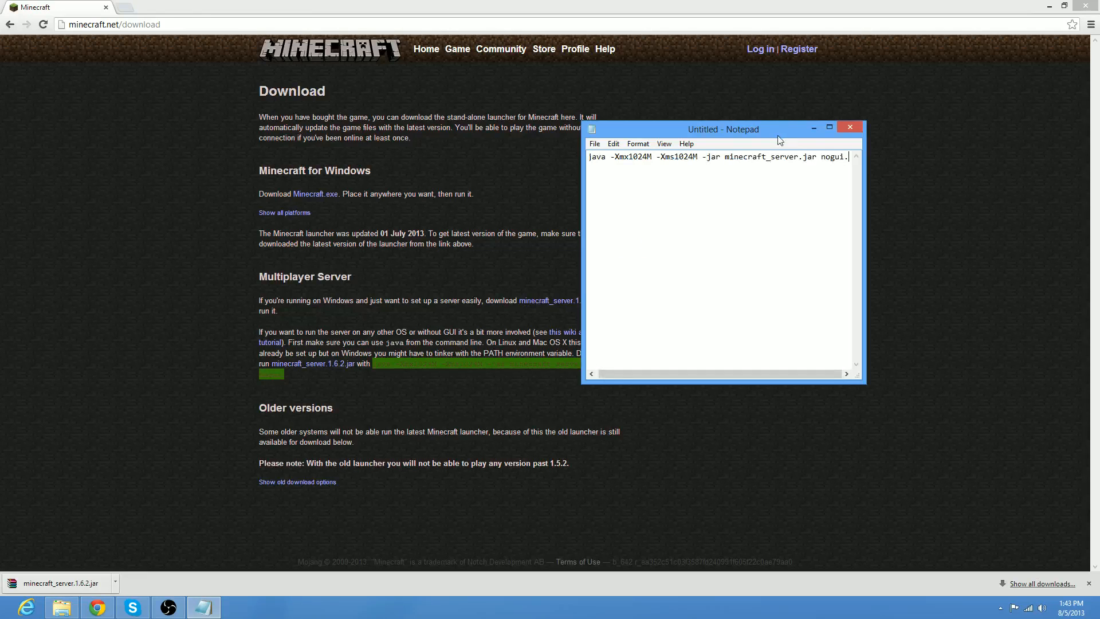
# Close the Notepad document, saving it to the Desktop as startserver.bat.
pyautogui.click(850, 129)
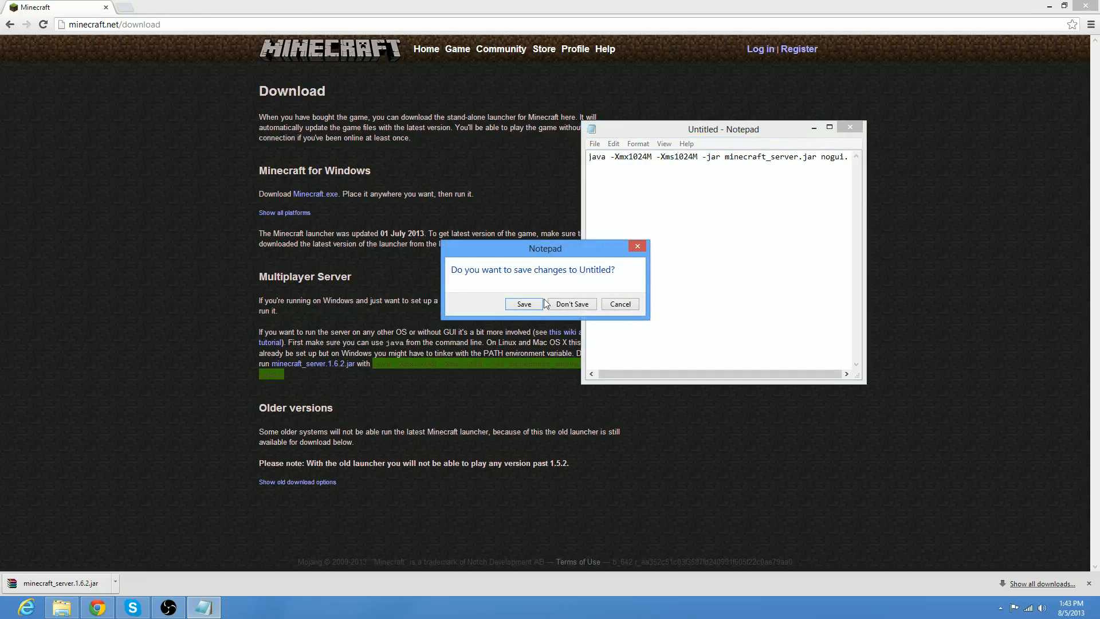
pyautogui.click(532, 308)
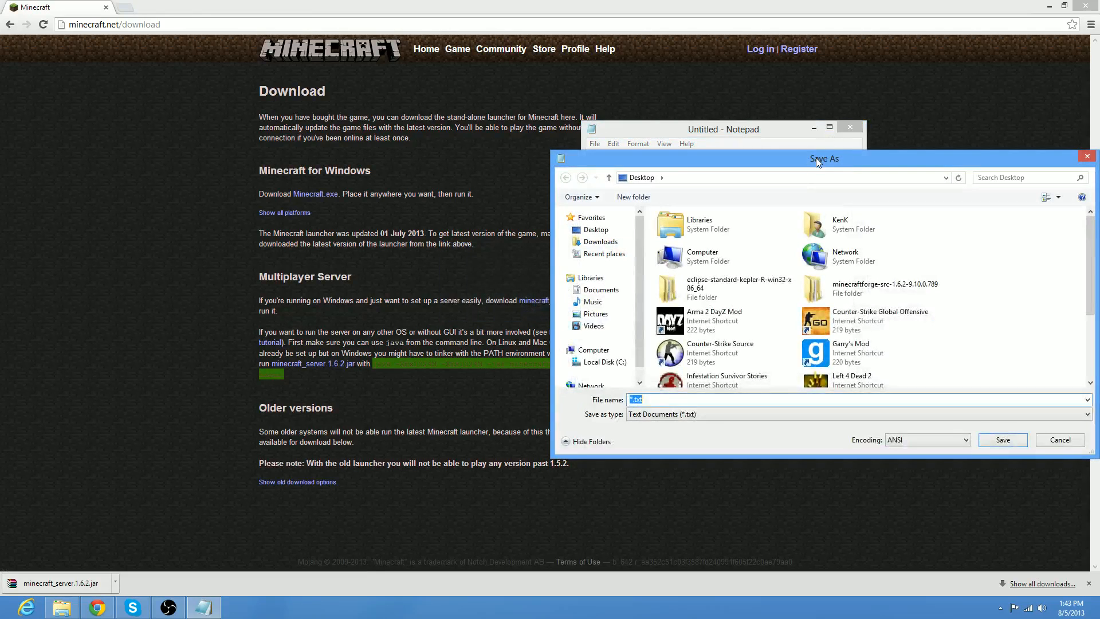
pyautogui.moveTo(816, 157); pyautogui.dragTo(485, 116)
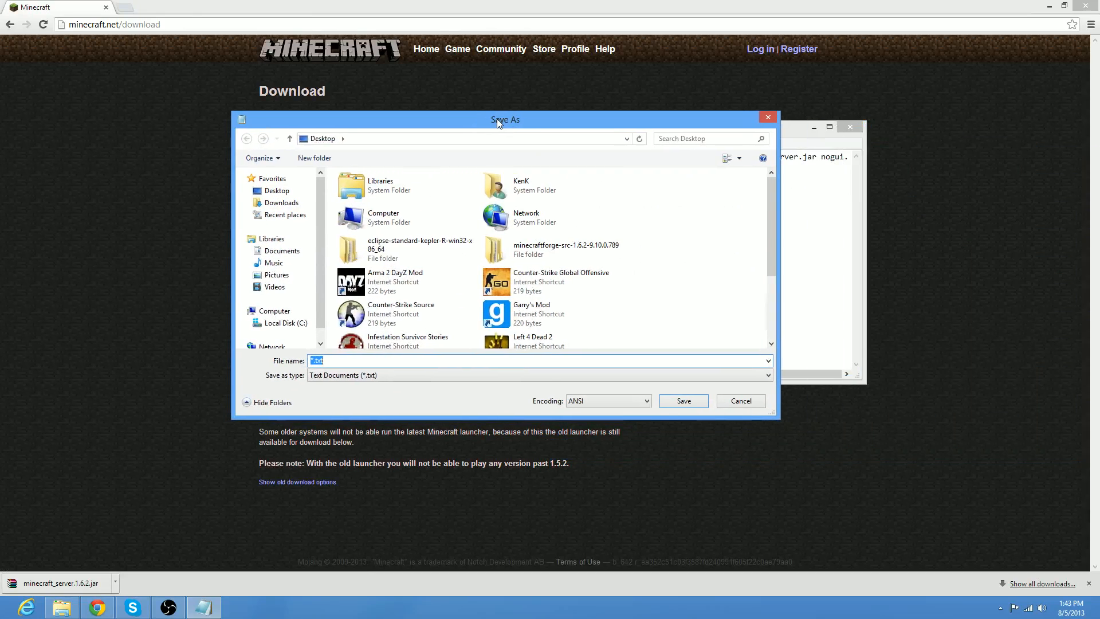
pyautogui.click(303, 193)
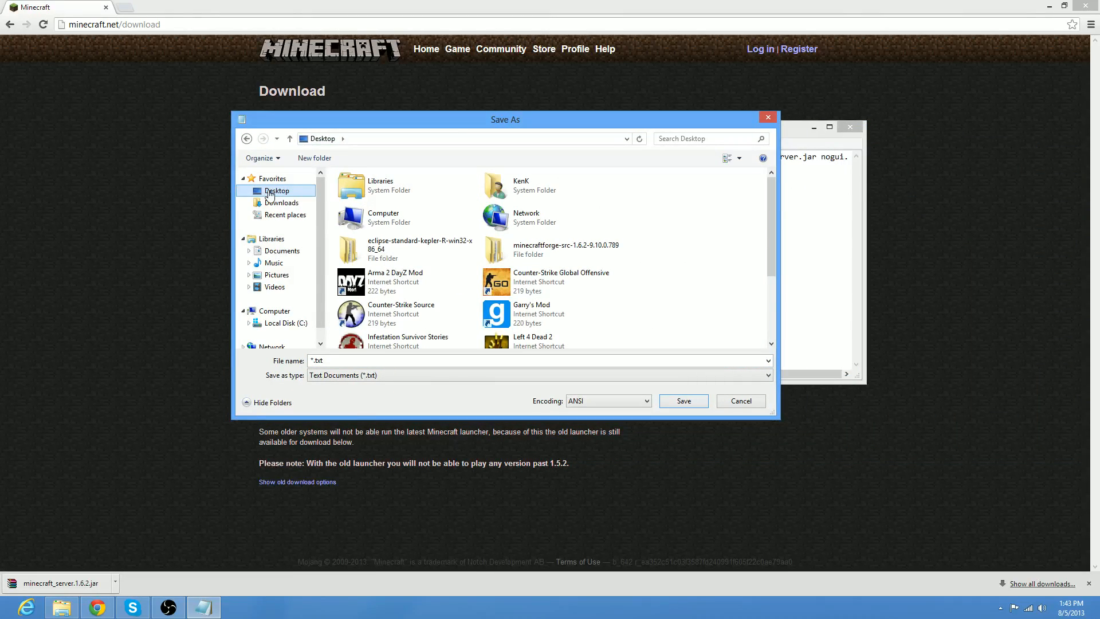
pyautogui.click(334, 361)
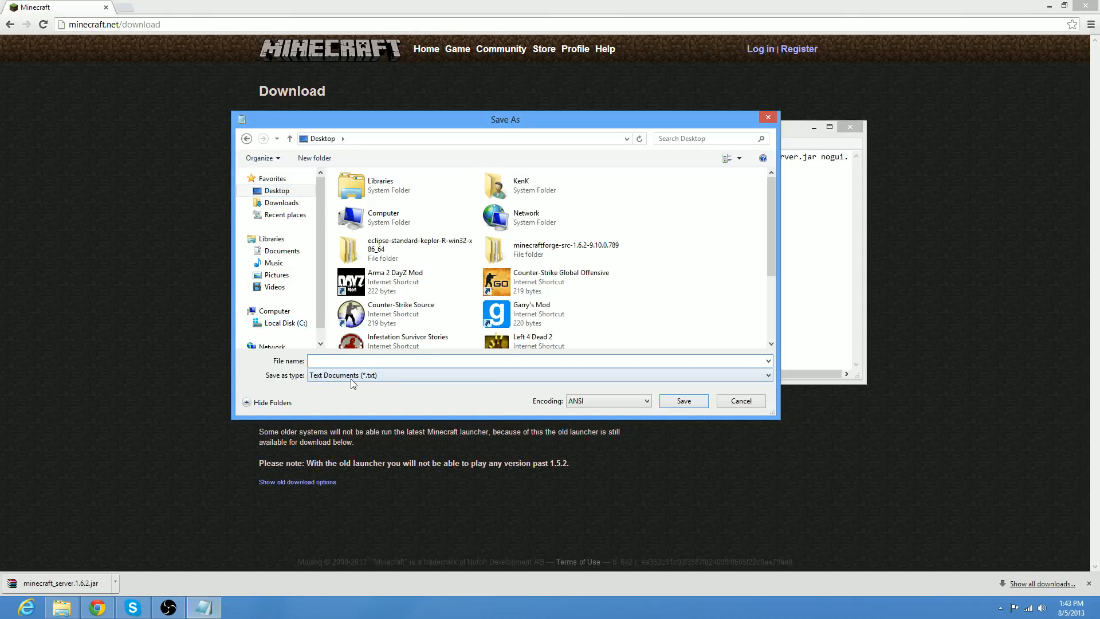
pyautogui.click(351, 379)
pyautogui.click(350, 379)
pyautogui.write('startserver.bat')
pyautogui.click(685, 401)
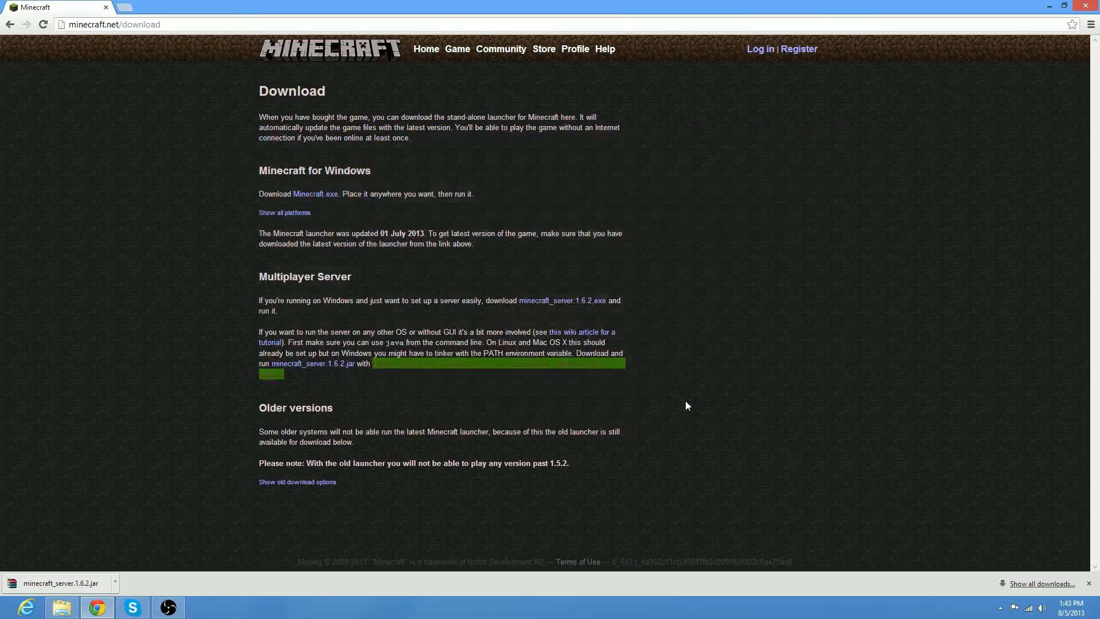
# Move startserver.bat from the desktop into the Minecraft Server folder.
pyautogui.click(98, 608)
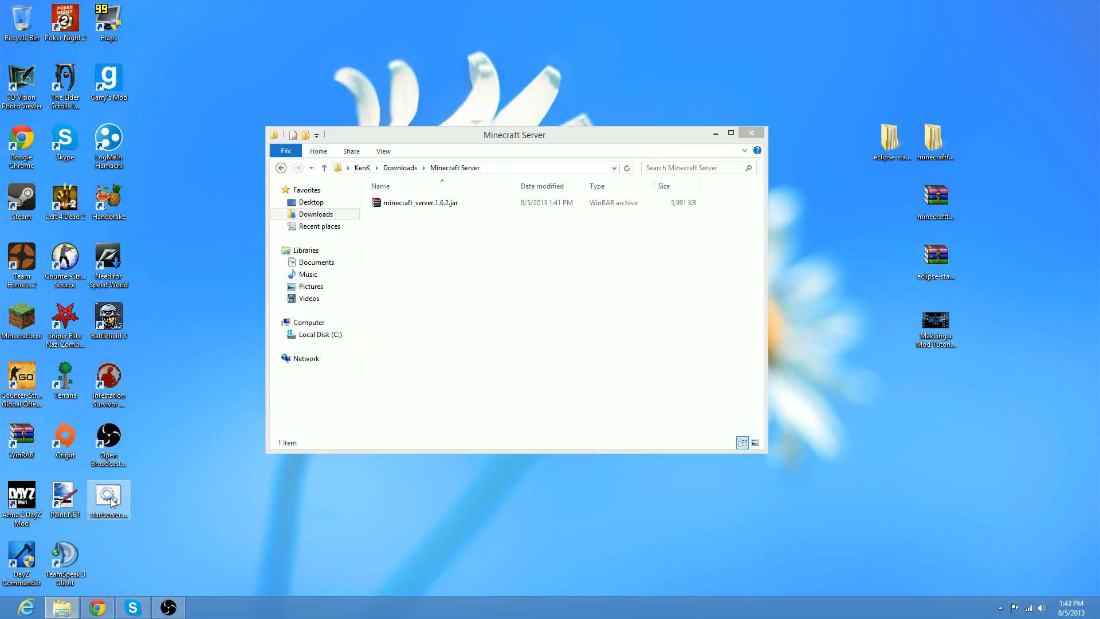
pyautogui.moveTo(111, 498); pyautogui.dragTo(549, 331)
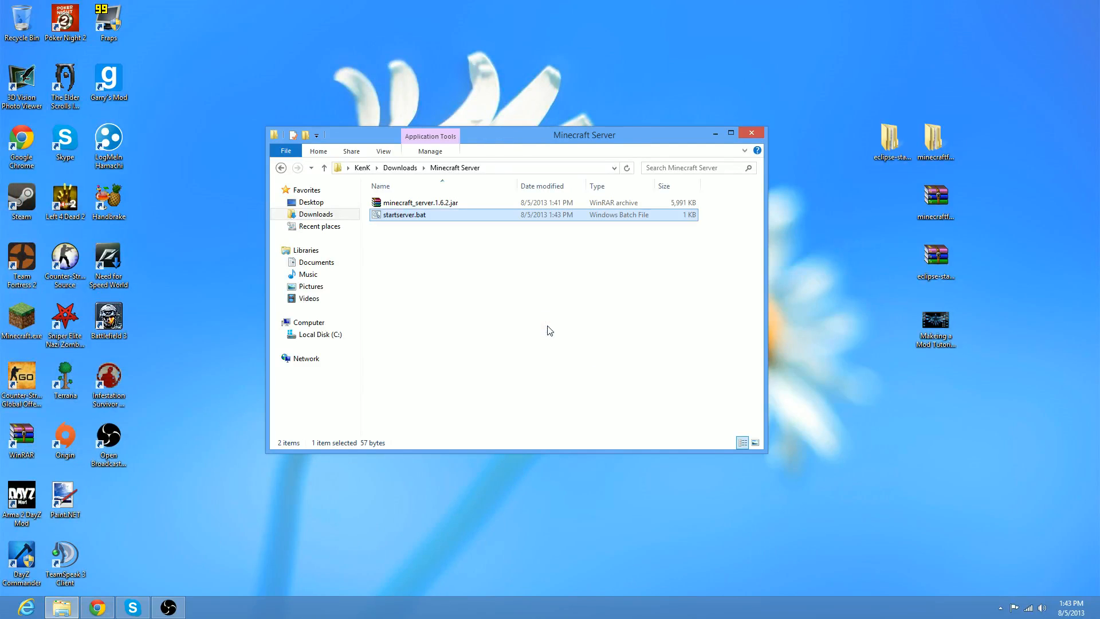
pyautogui.click(420, 284)
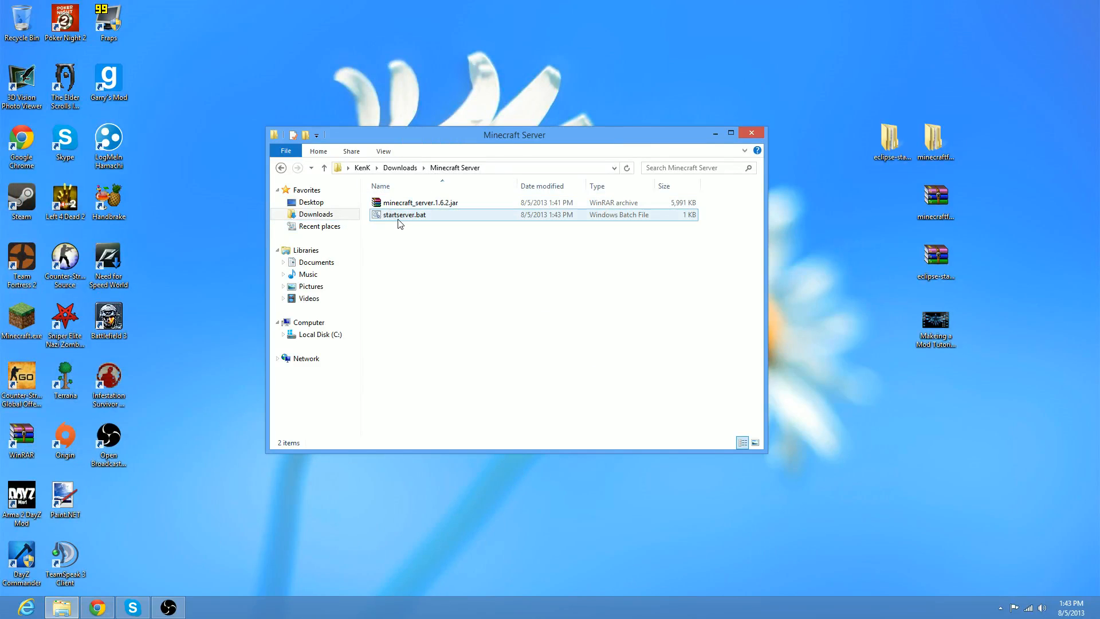
# Reopen the Minecraft Server folder from Downloads and try to launch the server with startserver.bat.
pyautogui.click(281, 168)
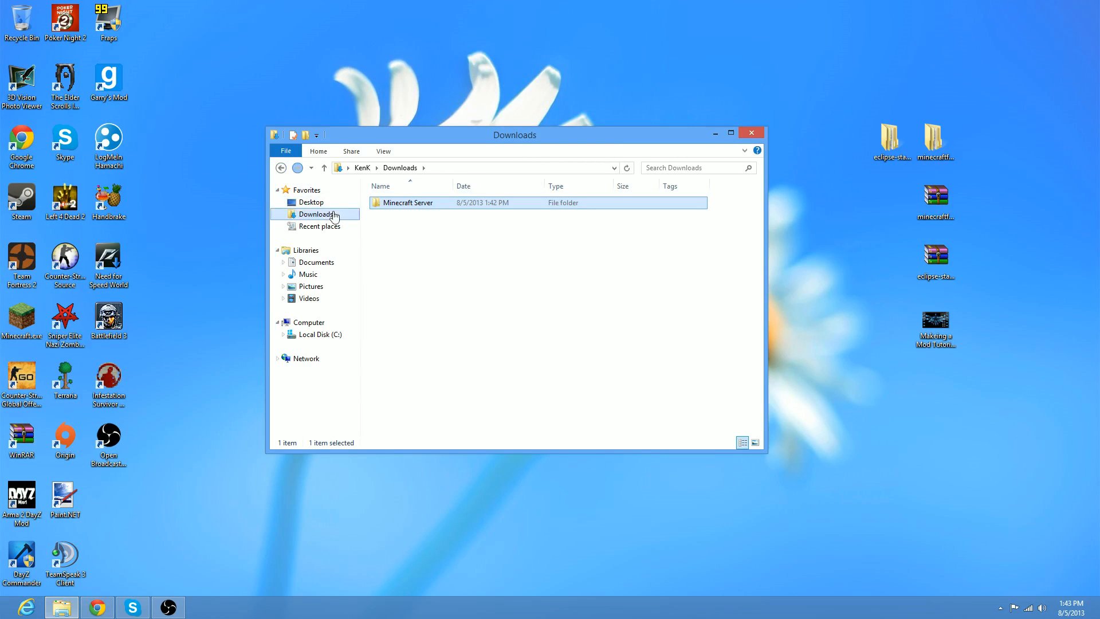
pyautogui.doubleClick(399, 205)
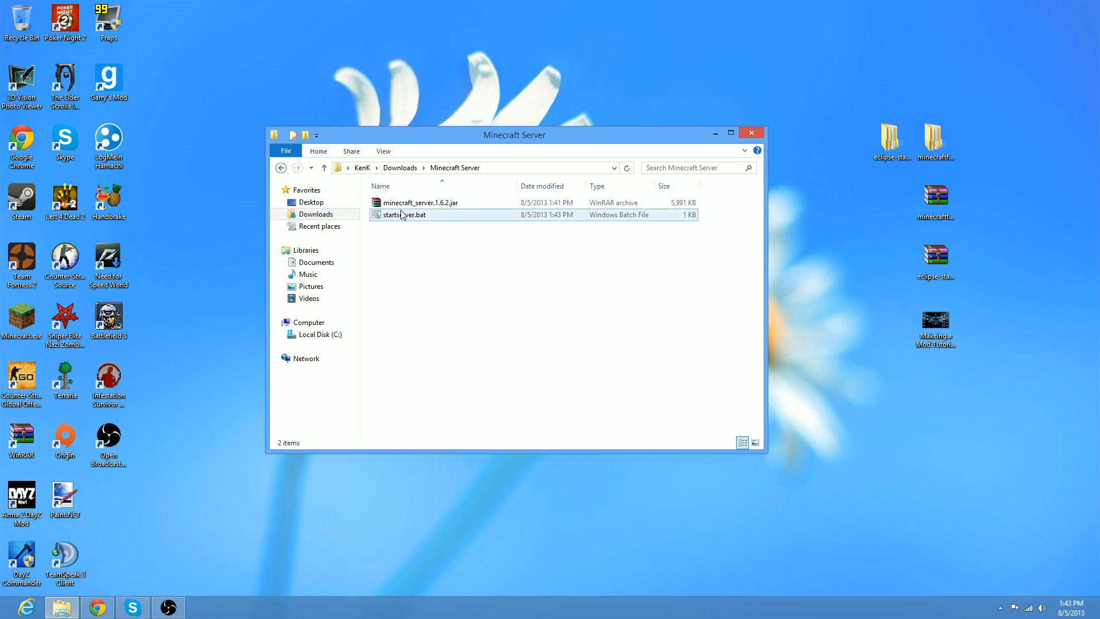
pyautogui.doubleClick(403, 216)
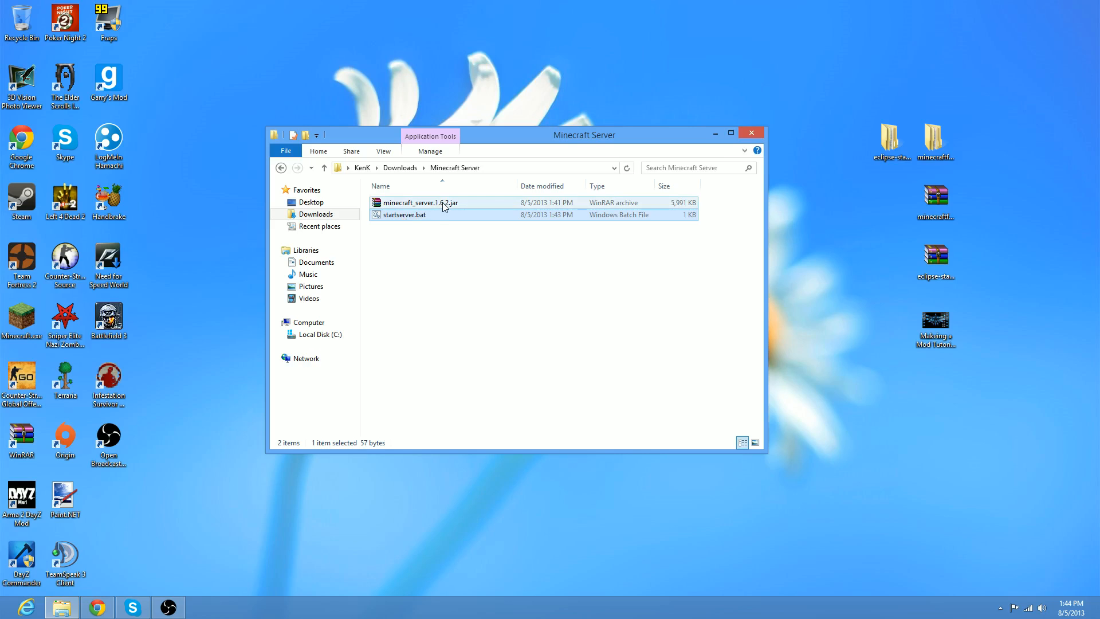
pyautogui.doubleClick(410, 216)
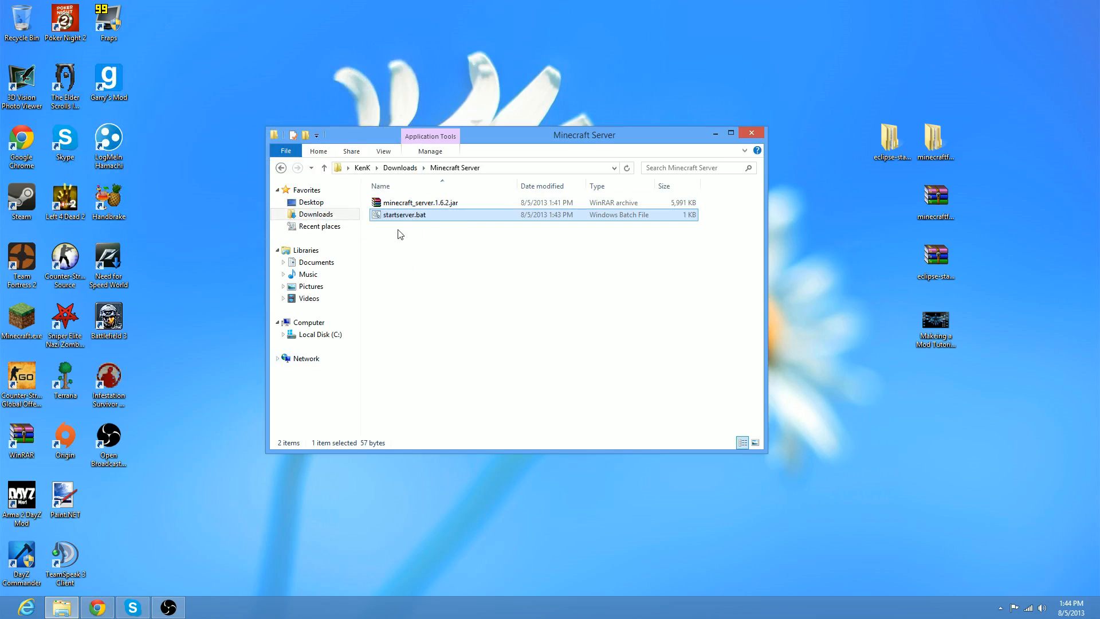
# Check the jar name in the download page's launch command and rename minecraft_server.1.6.2.jar to minecraft_server.jar.
pyautogui.click(98, 607)
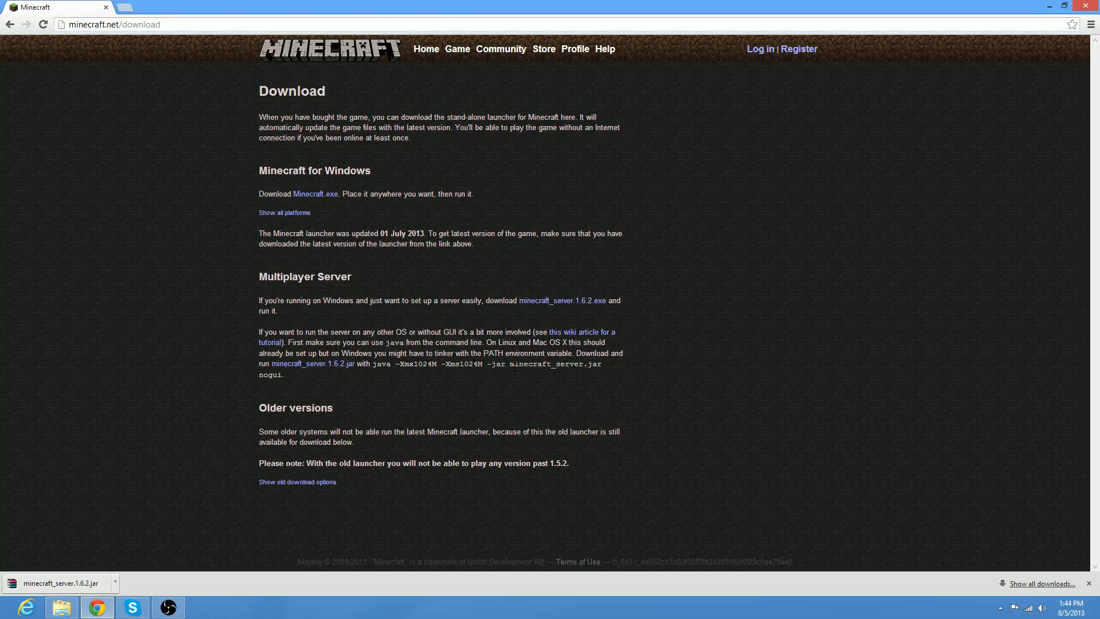
pyautogui.click(105, 608)
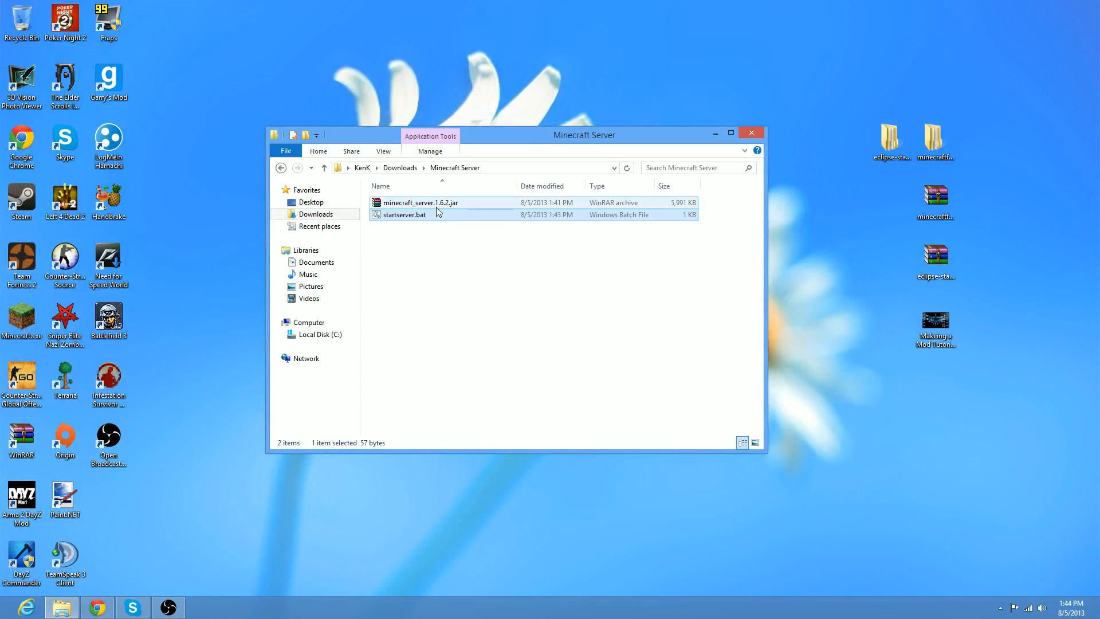
pyautogui.rightClick(428, 203)
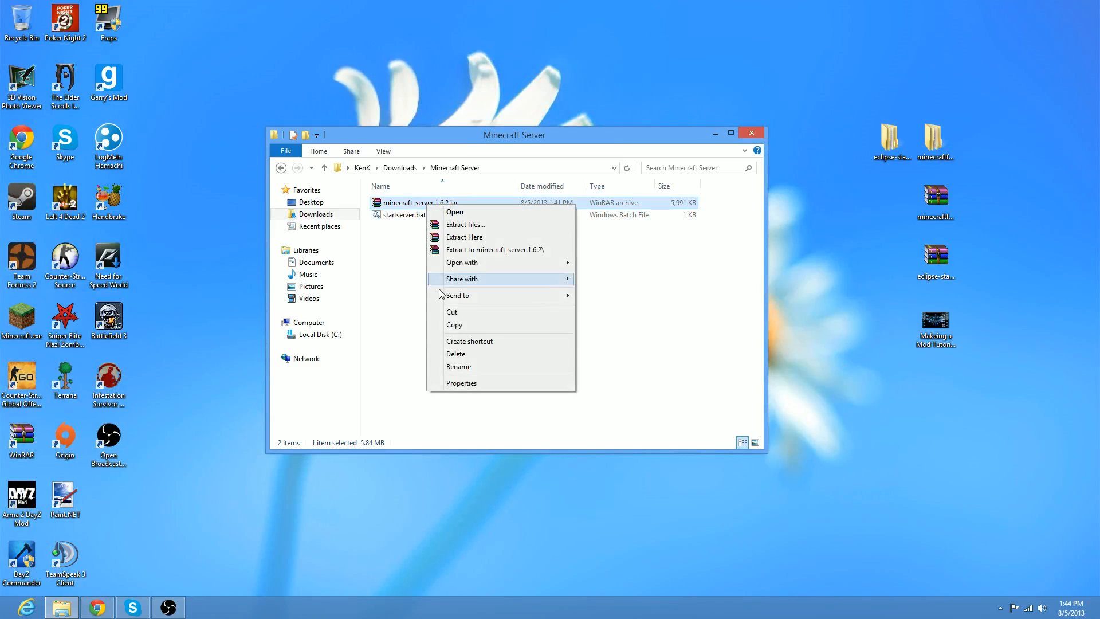
pyautogui.click(464, 366)
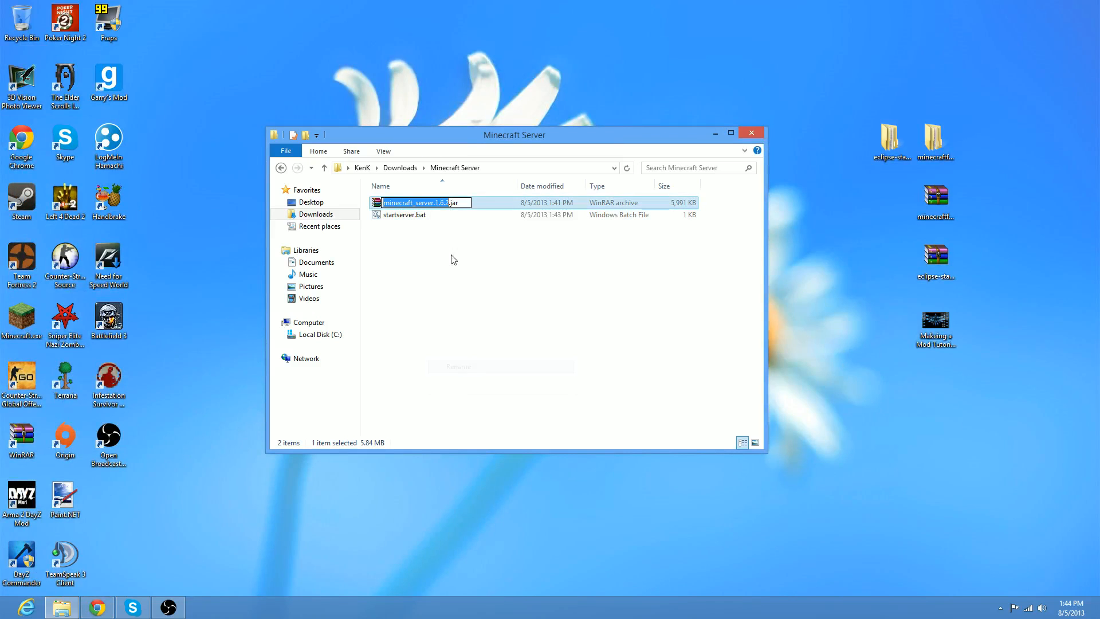
pyautogui.click(449, 203)
pyautogui.press('BackSpace')
pyautogui.press('BackSpace')
pyautogui.press('BackSpace')
pyautogui.press('BackSpace')
pyautogui.press('BackSpace')
pyautogui.press('BackSpace')
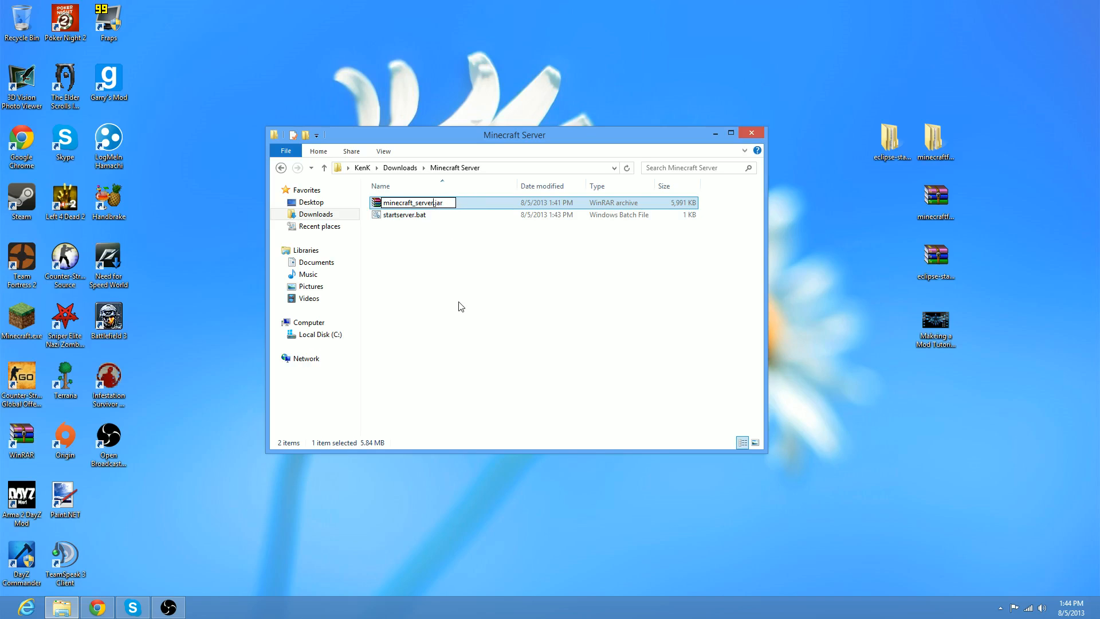
pyautogui.press('Return')
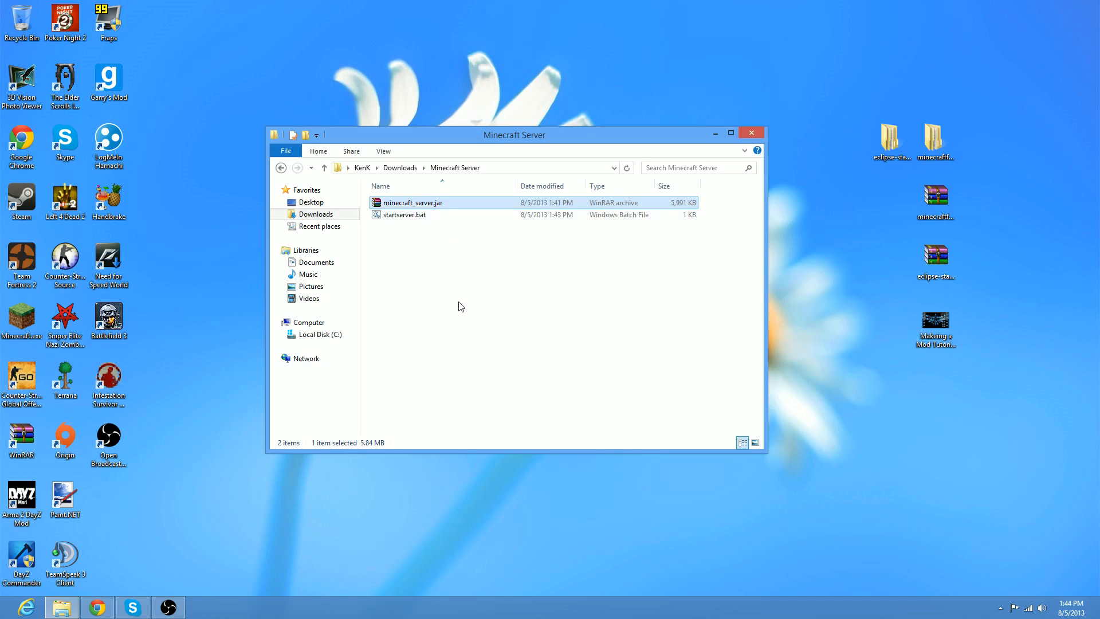
# Start the Minecraft server by running startserver.bat, and shut it down with the server command "stop".
pyautogui.doubleClick(429, 216)
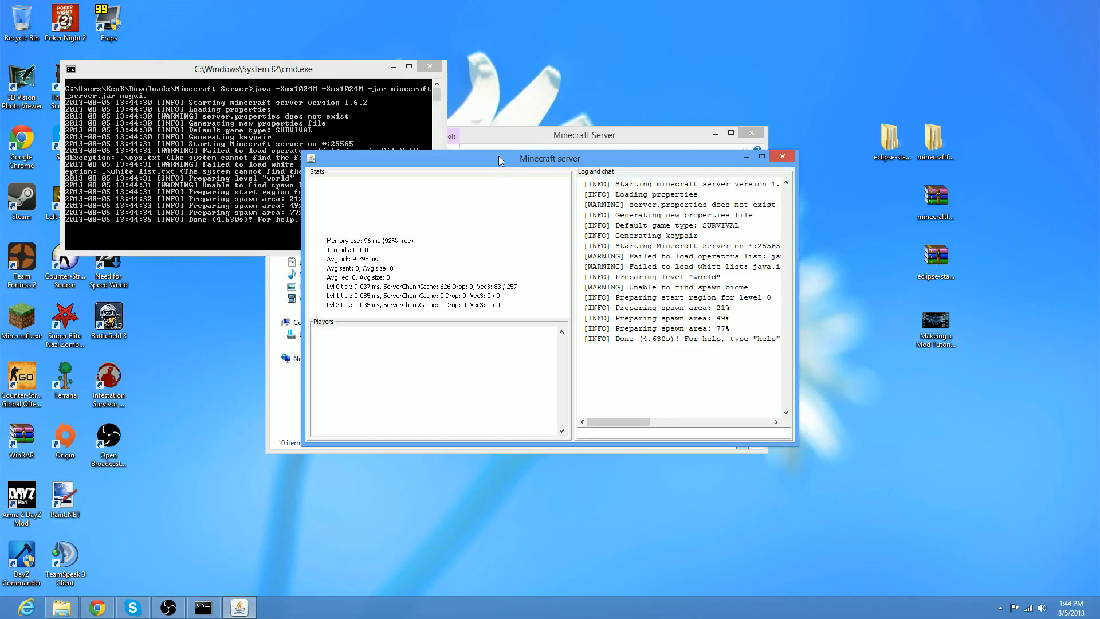
pyautogui.moveTo(498, 161); pyautogui.dragTo(480, 138)
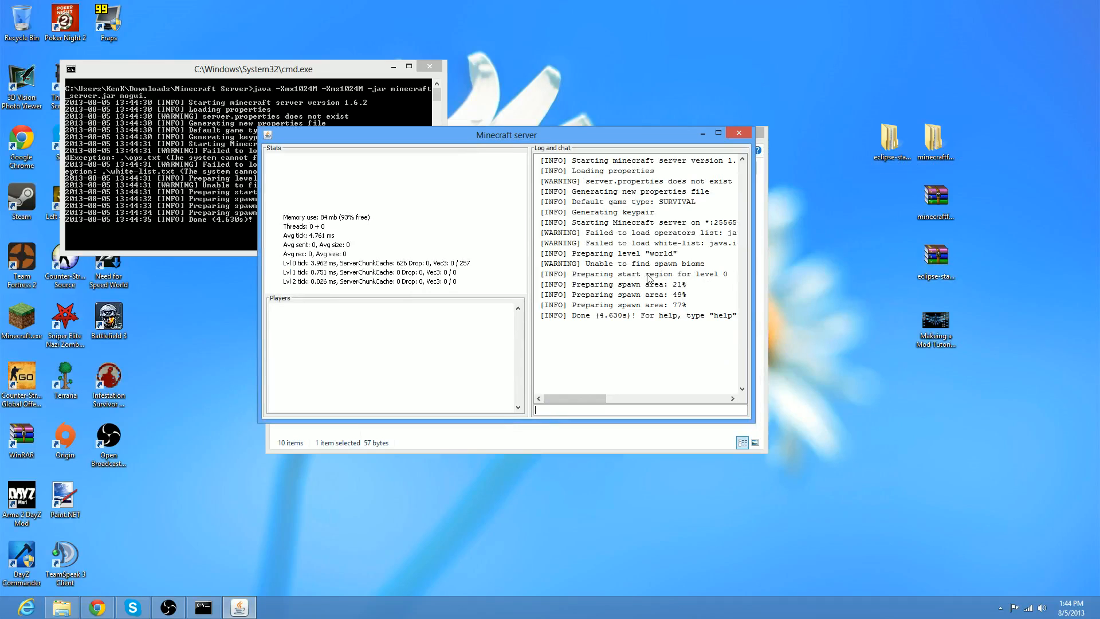
pyautogui.click(592, 411)
pyautogui.write('stop')
pyautogui.press('Return')
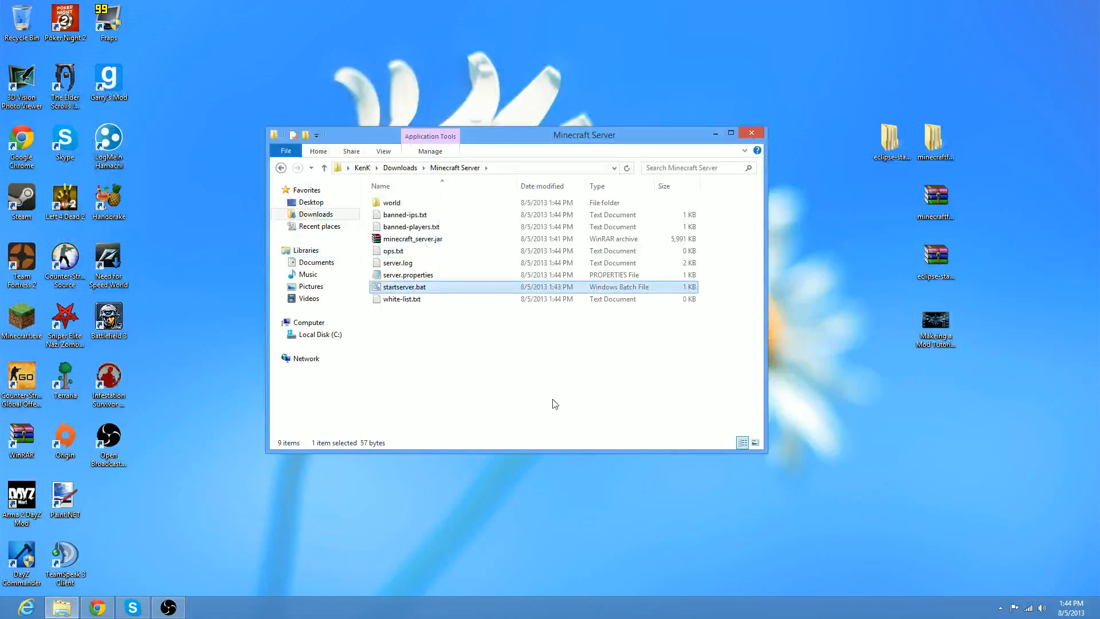
pyautogui.click(440, 342)
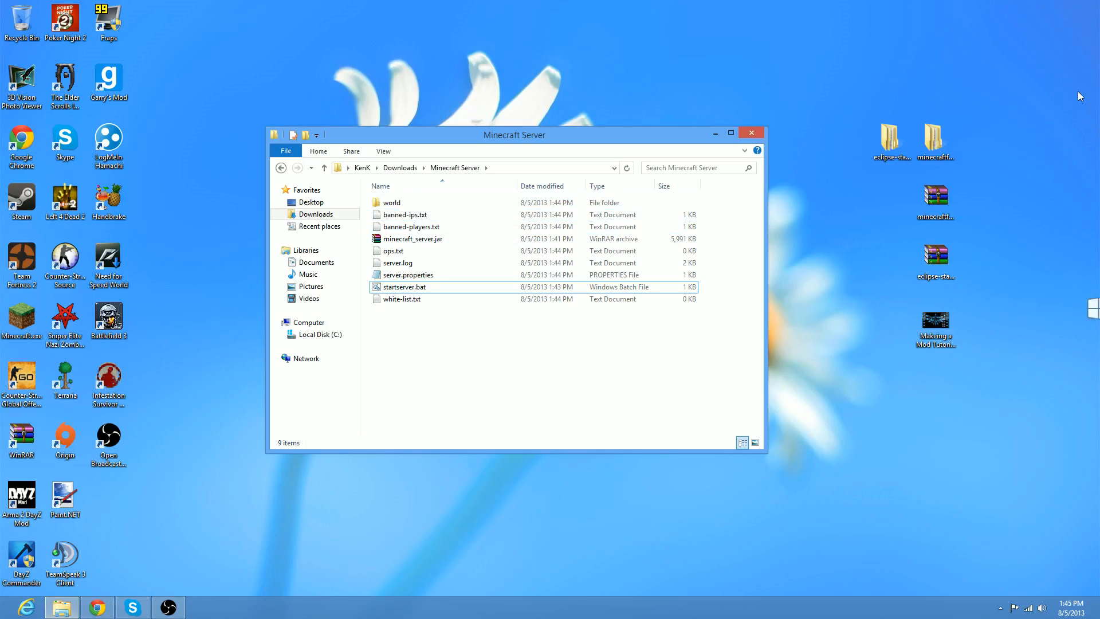
# Search for %appdata% to open the Roaming folder.
pyautogui.click(1073, 203)
pyautogui.write('%')
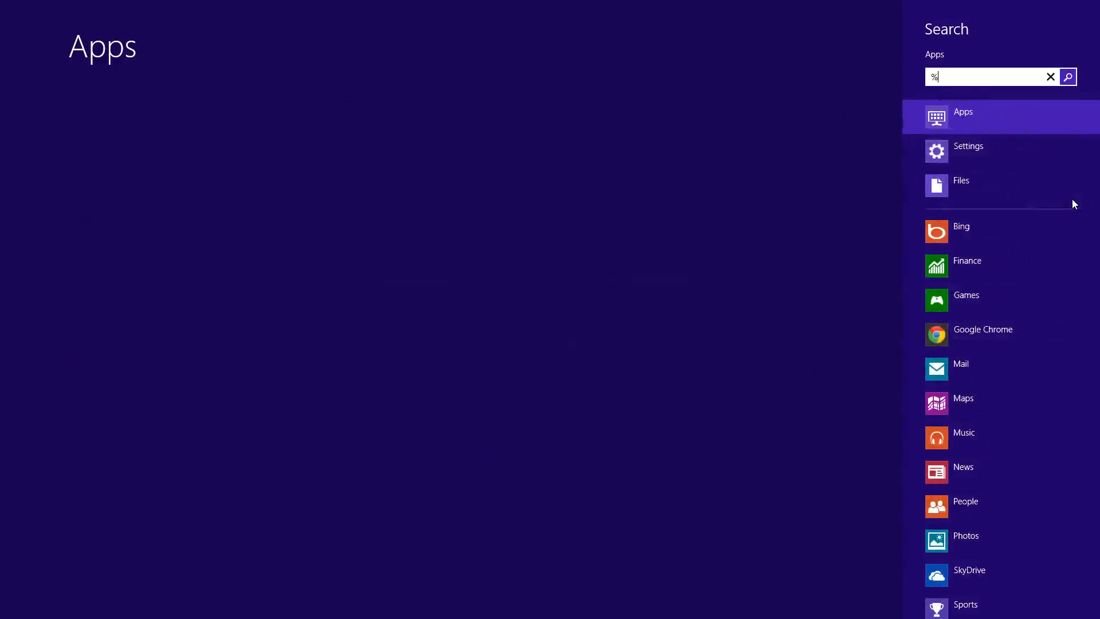
pyautogui.write('appdata%')
pyautogui.press('Return')
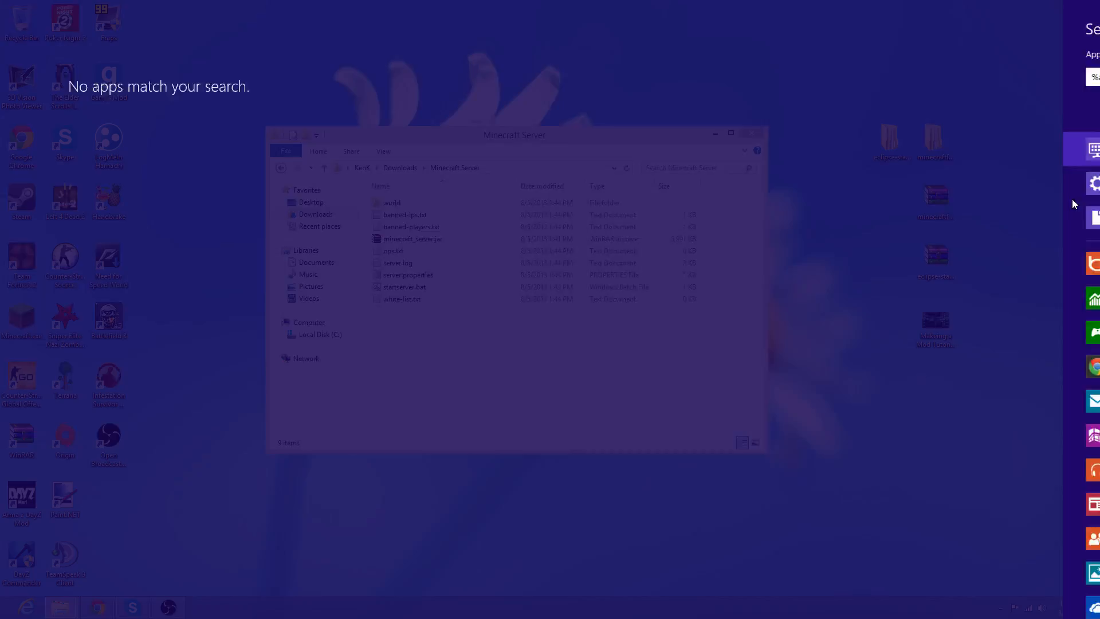
# Arrange the Minecraft Server and Roaming folder windows side by side on the desktop.
pyautogui.moveTo(573, 149); pyautogui.dragTo(343, 47)
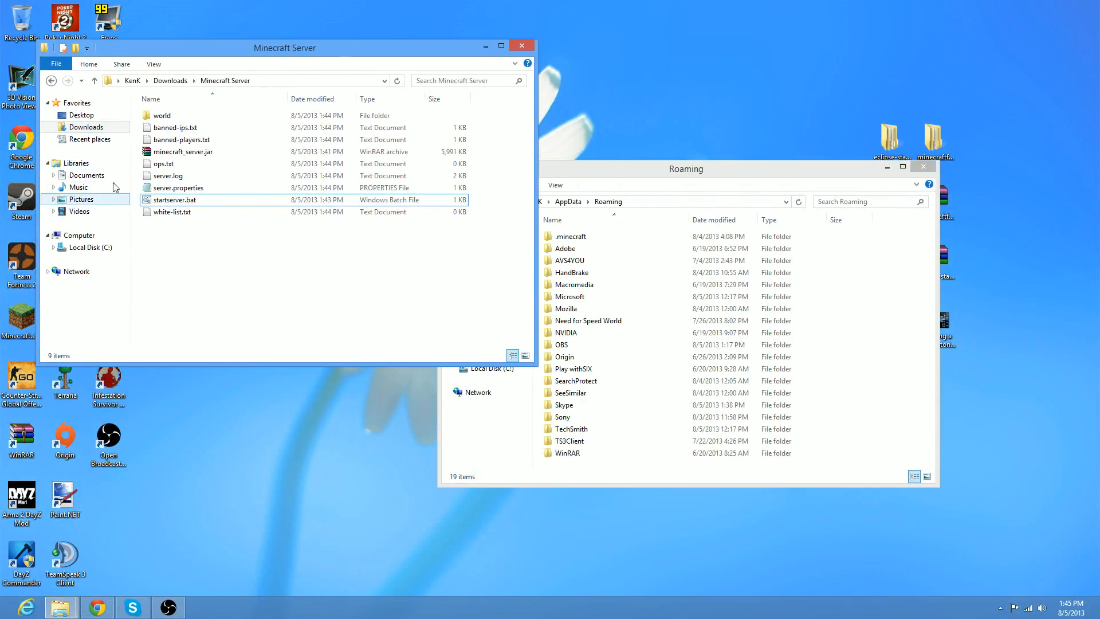
pyautogui.doubleClick(686, 170)
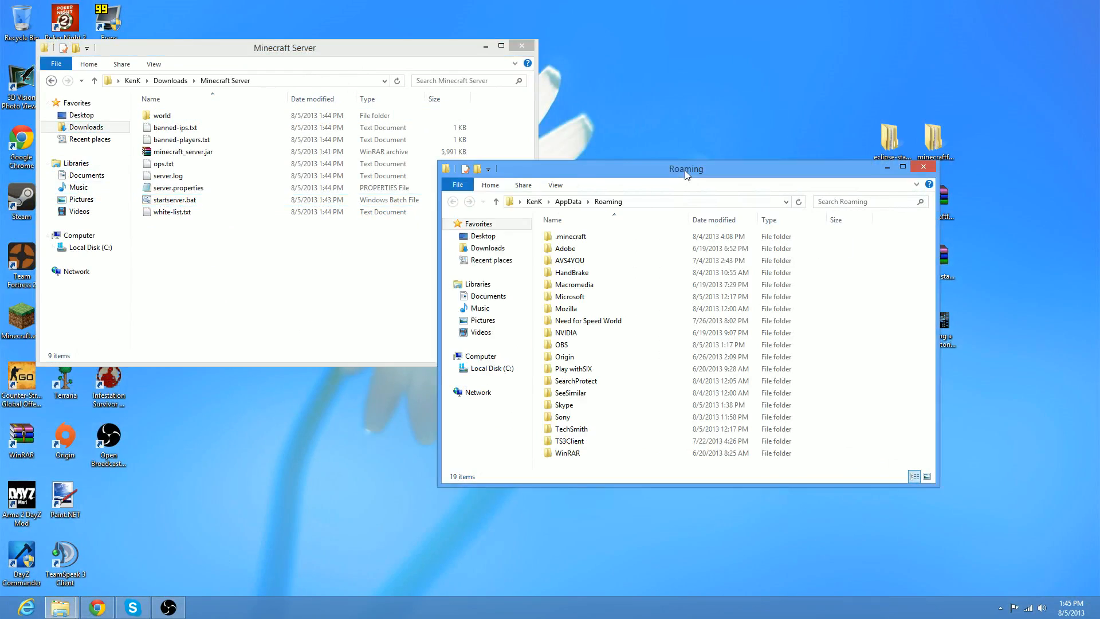
pyautogui.doubleClick(650, 7)
pyautogui.moveTo(688, 163); pyautogui.dragTo(742, 77)
# Open the .minecraft folder, look into its mods folder, and open the saves folder.
pyautogui.doubleClick(658, 152)
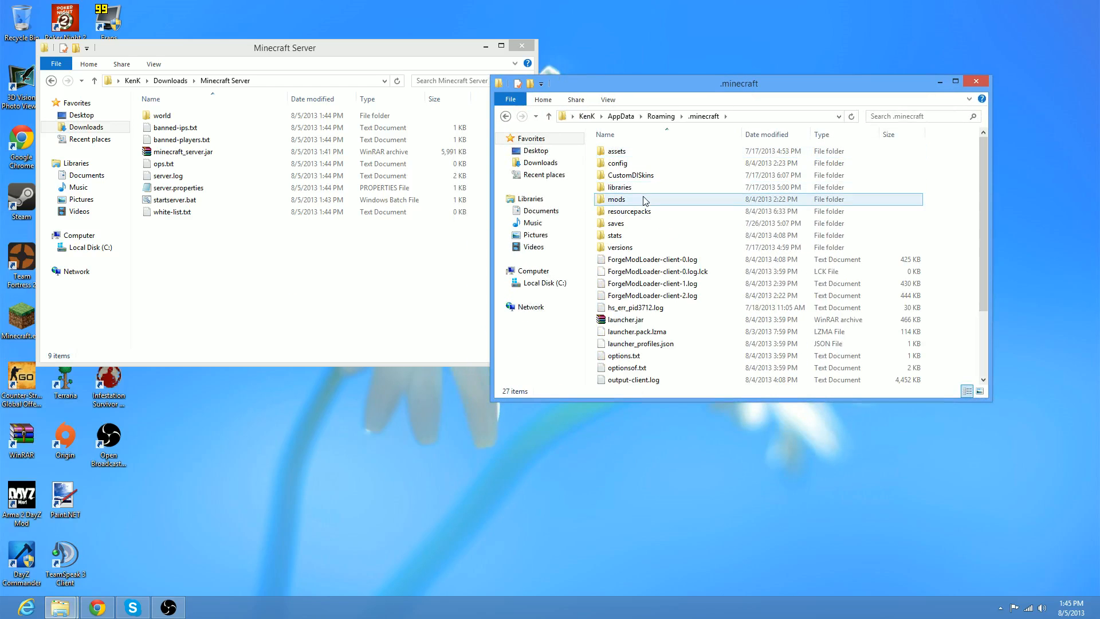
pyautogui.doubleClick(645, 200)
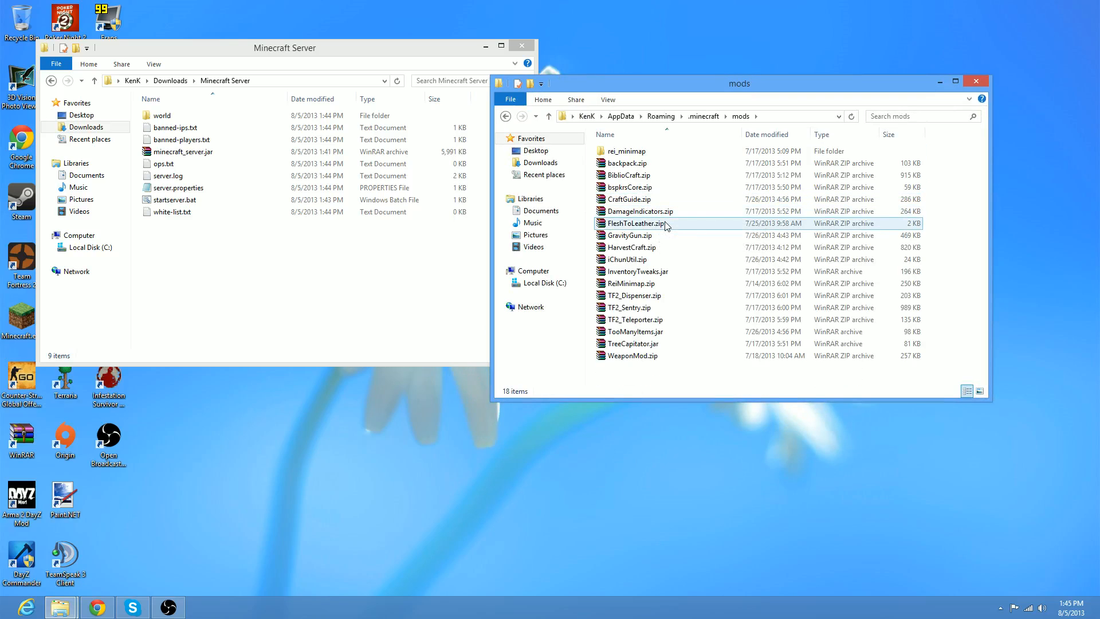
pyautogui.press('BackSpace')
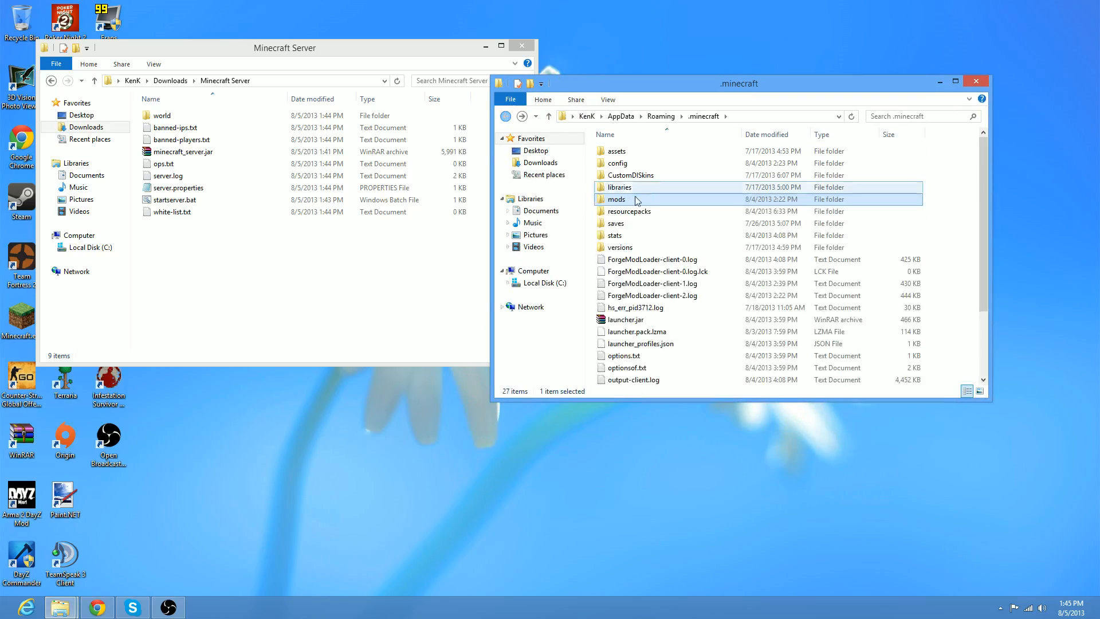
pyautogui.doubleClick(634, 223)
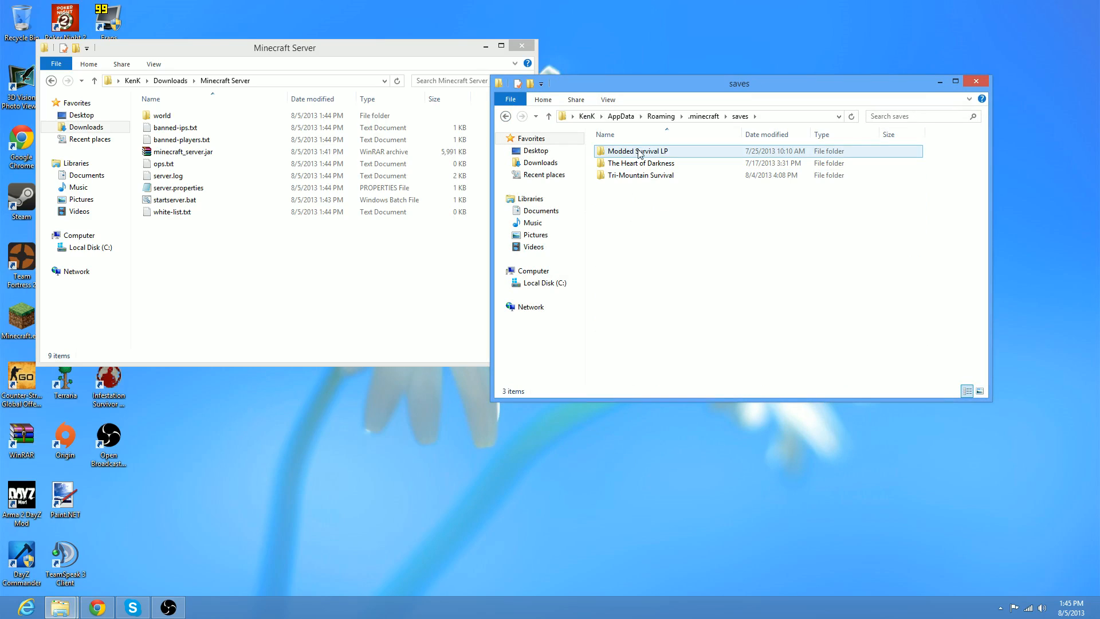
# Look into the Modded Survival LP save, return to the saves folder, and copy the Tri-Mountain Survival folder.
pyautogui.doubleClick(617, 154)
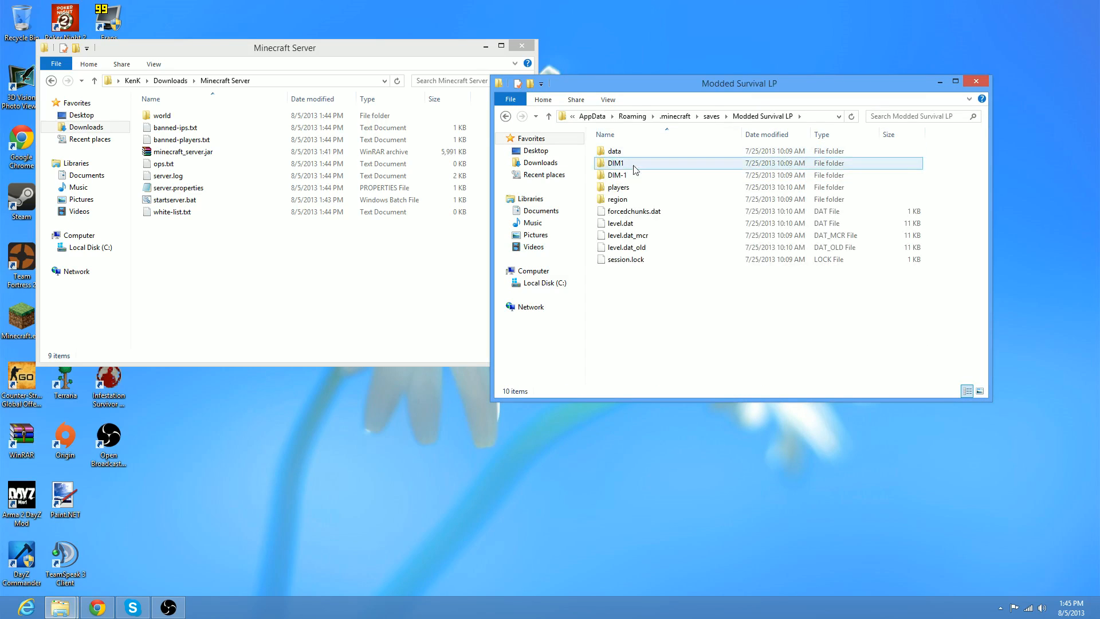
pyautogui.click(505, 115)
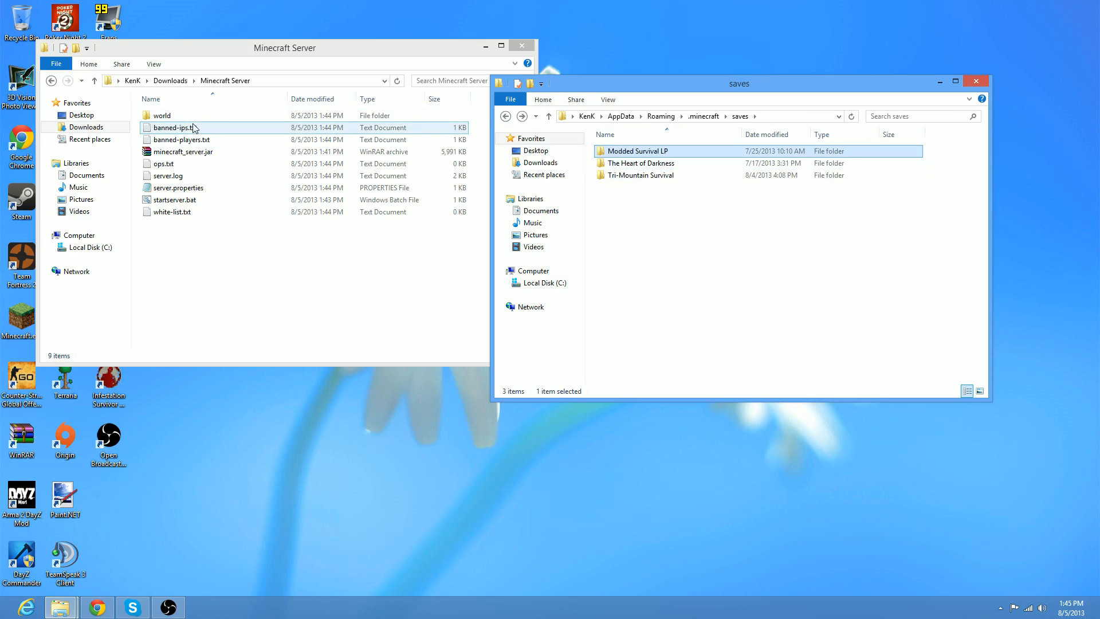
pyautogui.rightClick(656, 184)
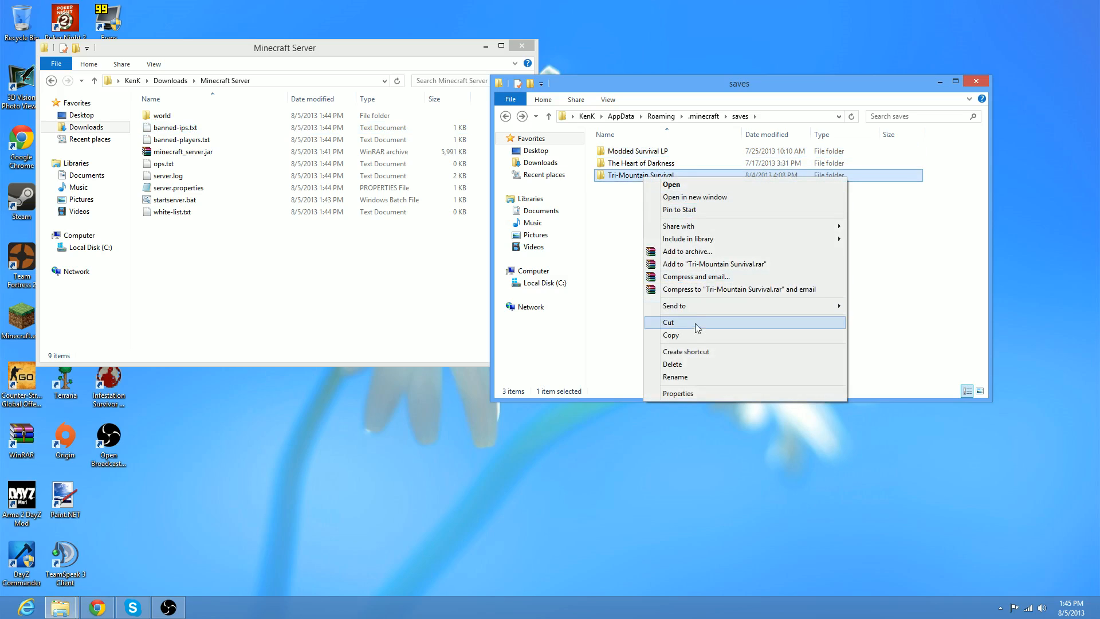
pyautogui.click(688, 340)
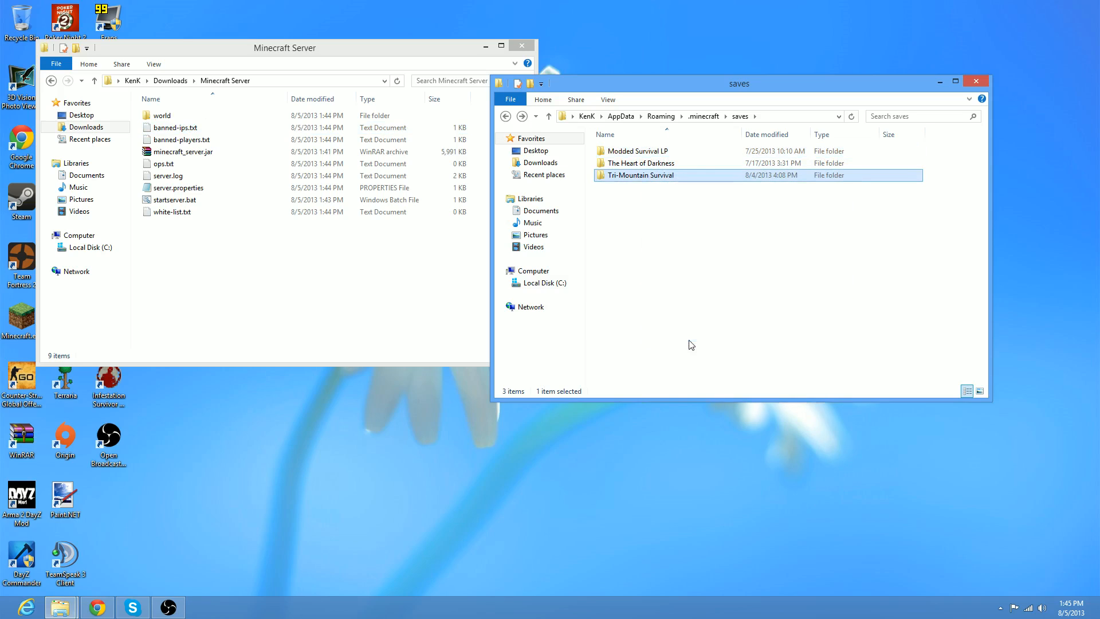
# Delete the world folder from the Minecraft Server folder and paste the copied Tri-Mountain Survival folder there.
pyautogui.rightClick(164, 119)
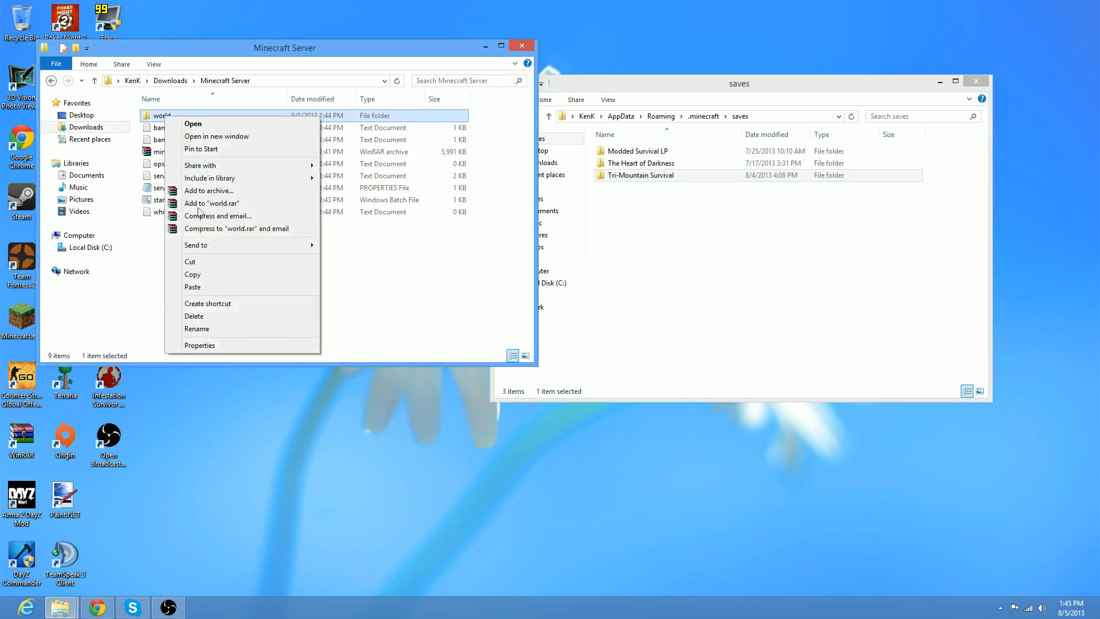
pyautogui.click(233, 313)
pyautogui.rightClick(219, 295)
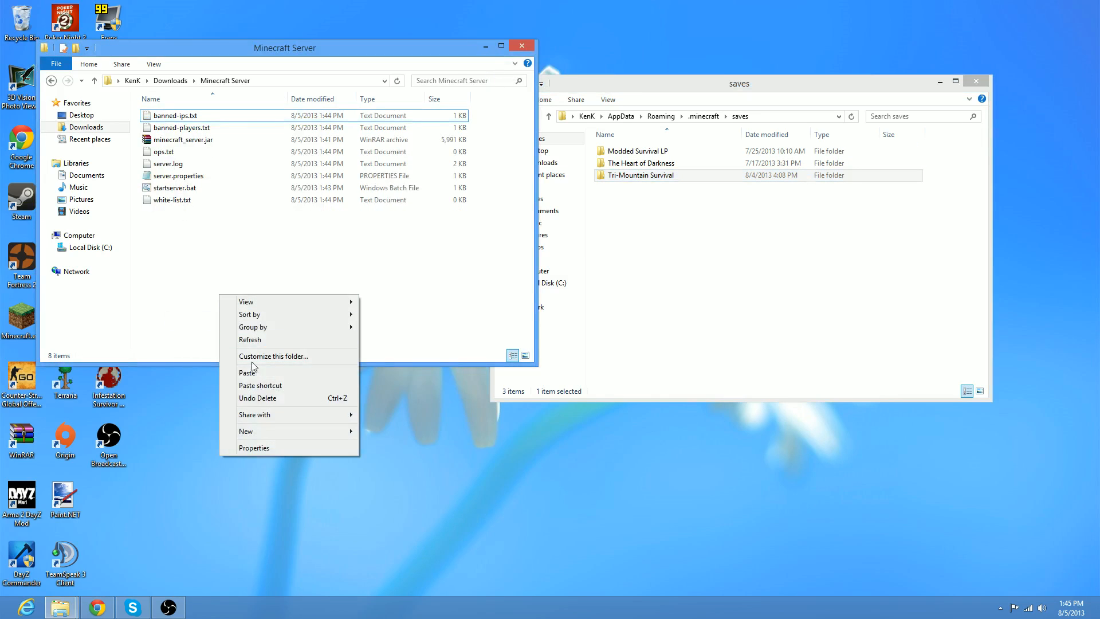
pyautogui.click(254, 376)
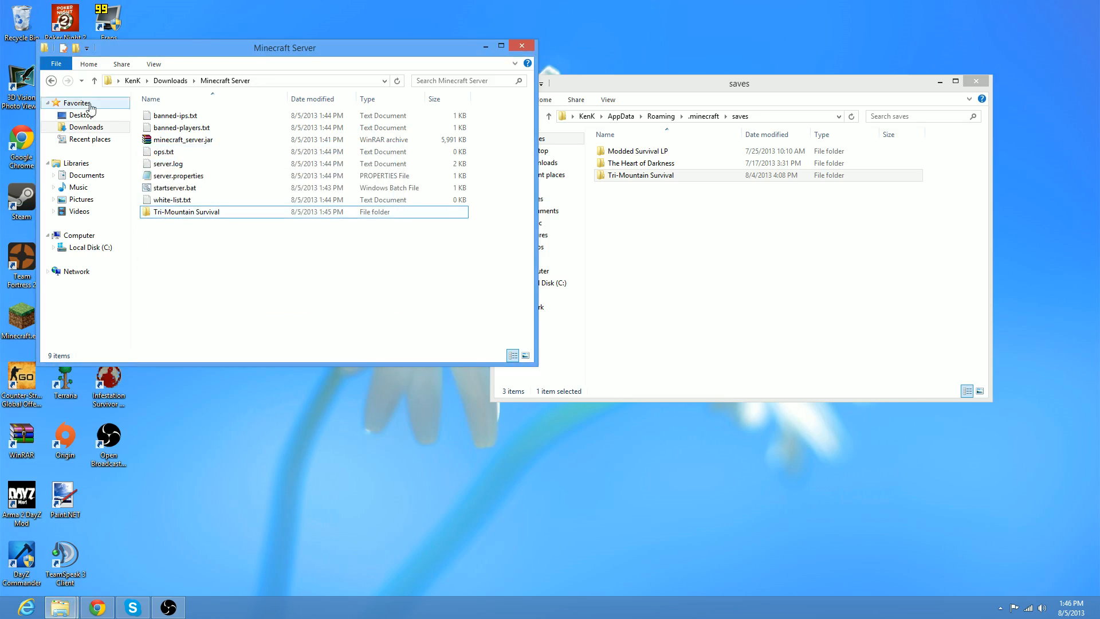
pyautogui.click(51, 81)
pyautogui.click(67, 81)
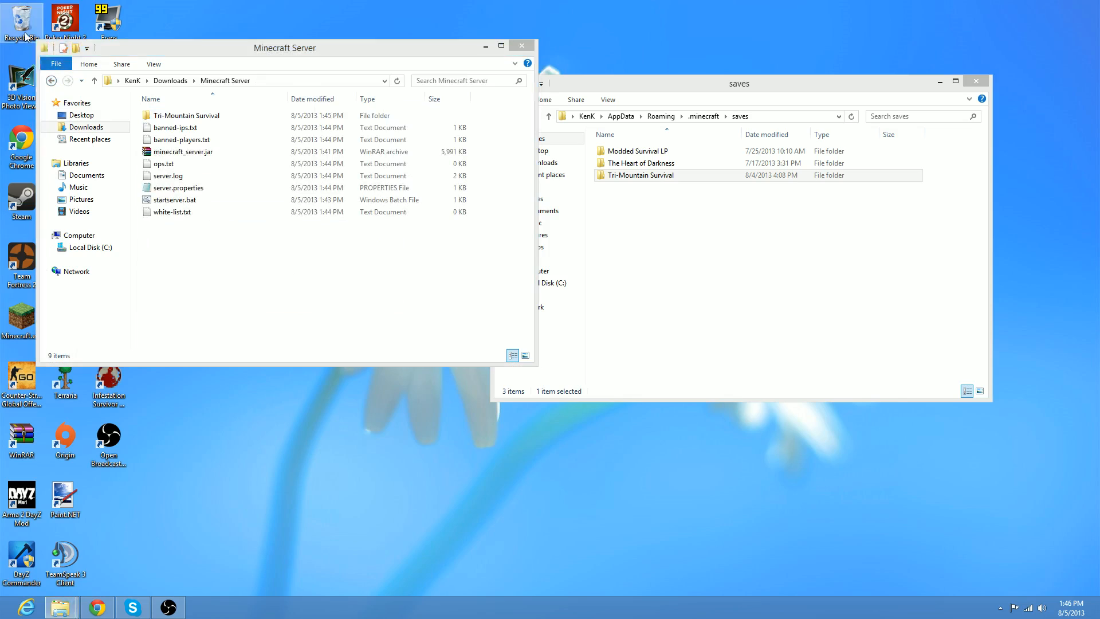
# Empty the Recycle Bin to permanently delete the old world folder.
pyautogui.rightClick(31, 29)
pyautogui.click(68, 67)
pyautogui.click(593, 348)
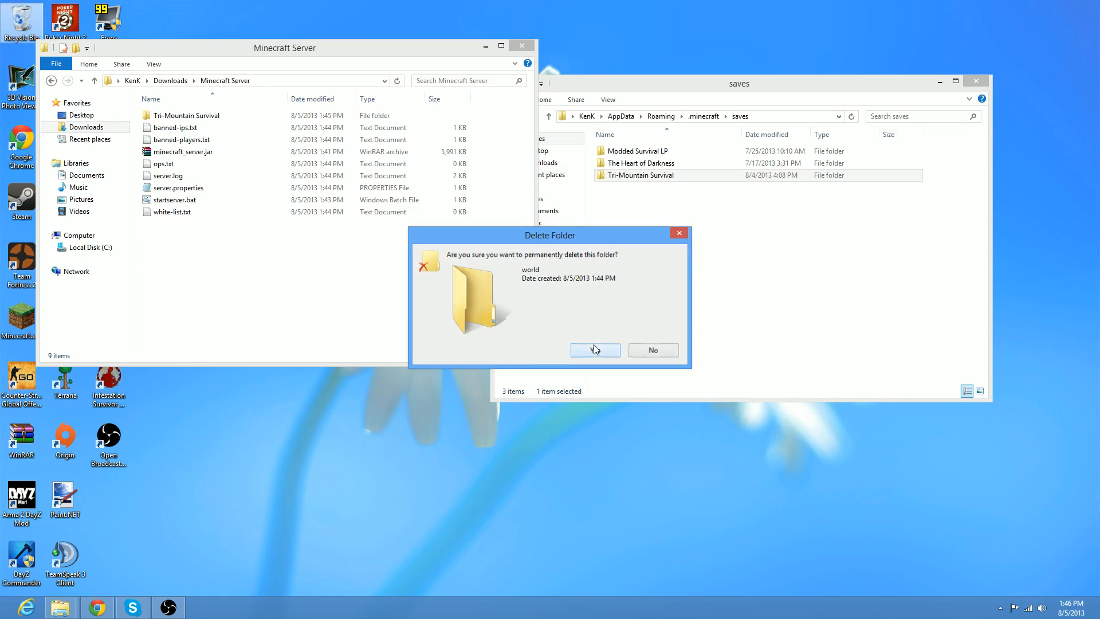
# Rename the Tri-Mountain Survival folder in the Minecraft Server folder as world.
pyautogui.rightClick(206, 121)
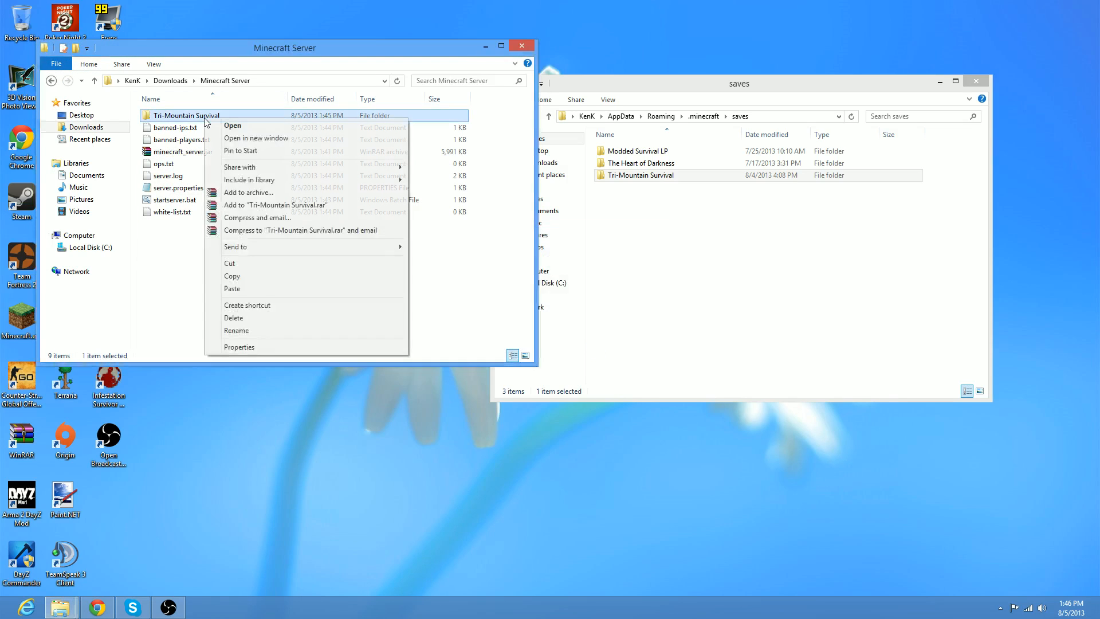
pyautogui.click(253, 329)
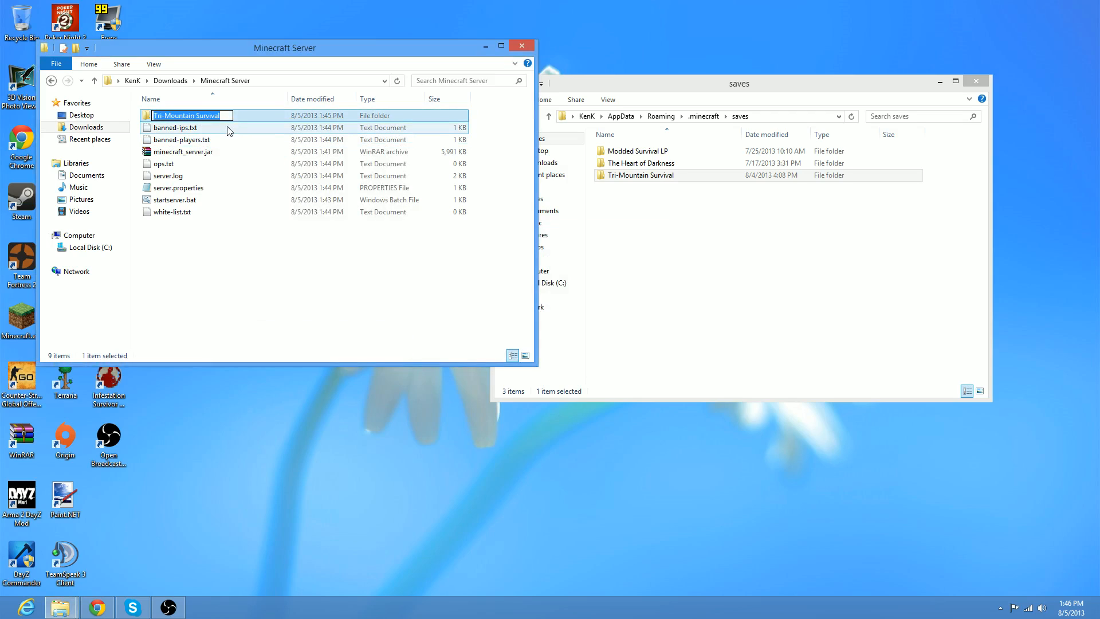
pyautogui.write('world')
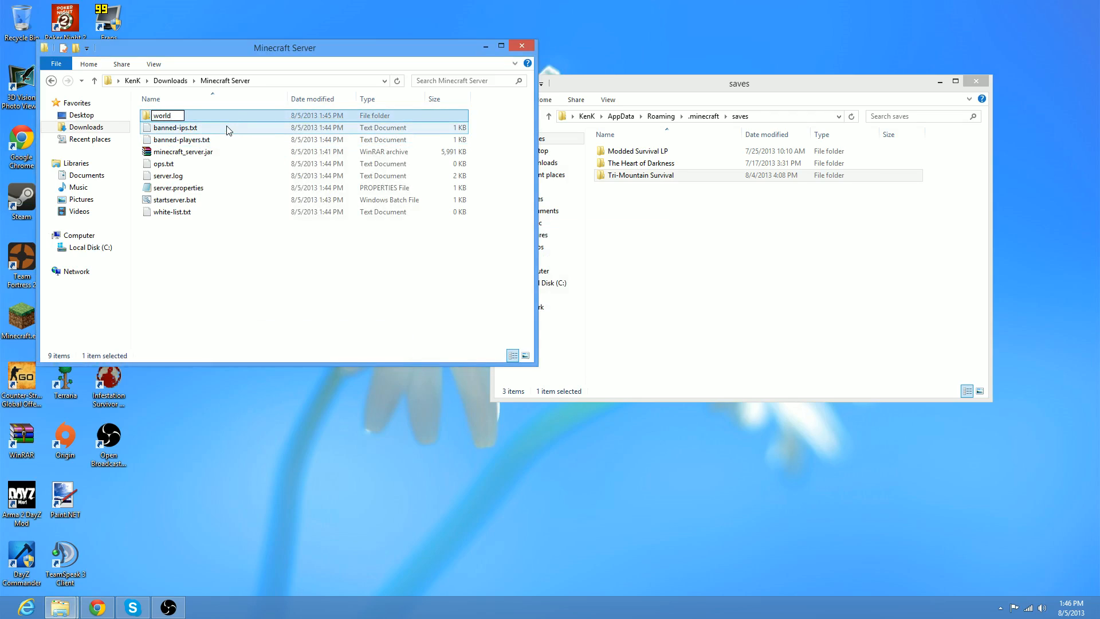
pyautogui.press('Return')
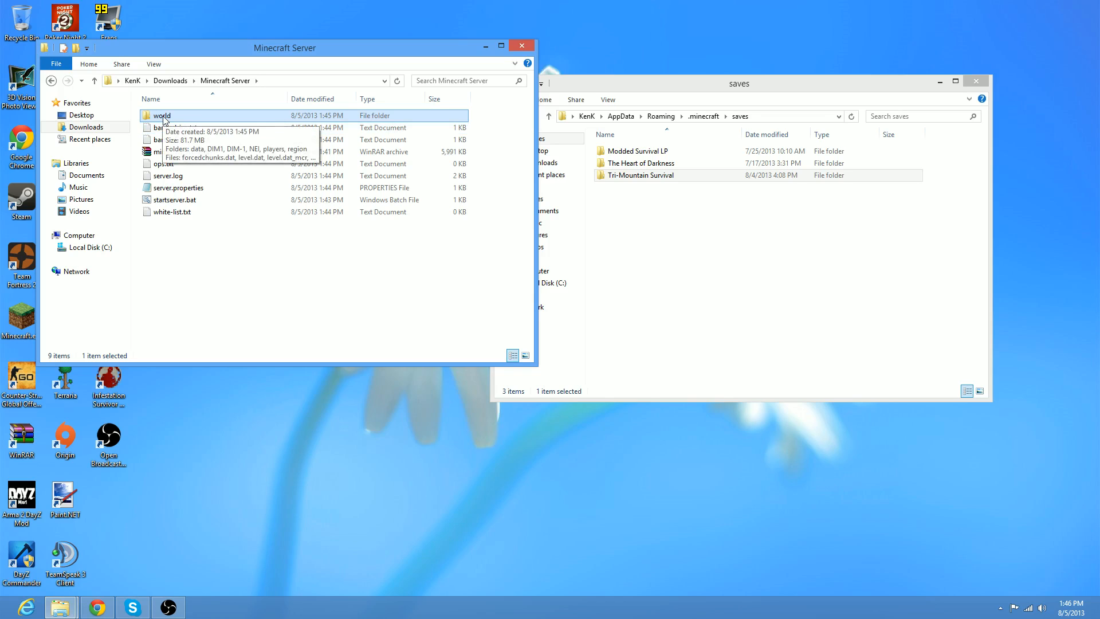
# Open server.properties in Notepad and examine its settings, including level-name, level-seed, gamemode, difficulty and max-players.
pyautogui.doubleClick(191, 191)
pyautogui.scroll(-3, 796, 207)
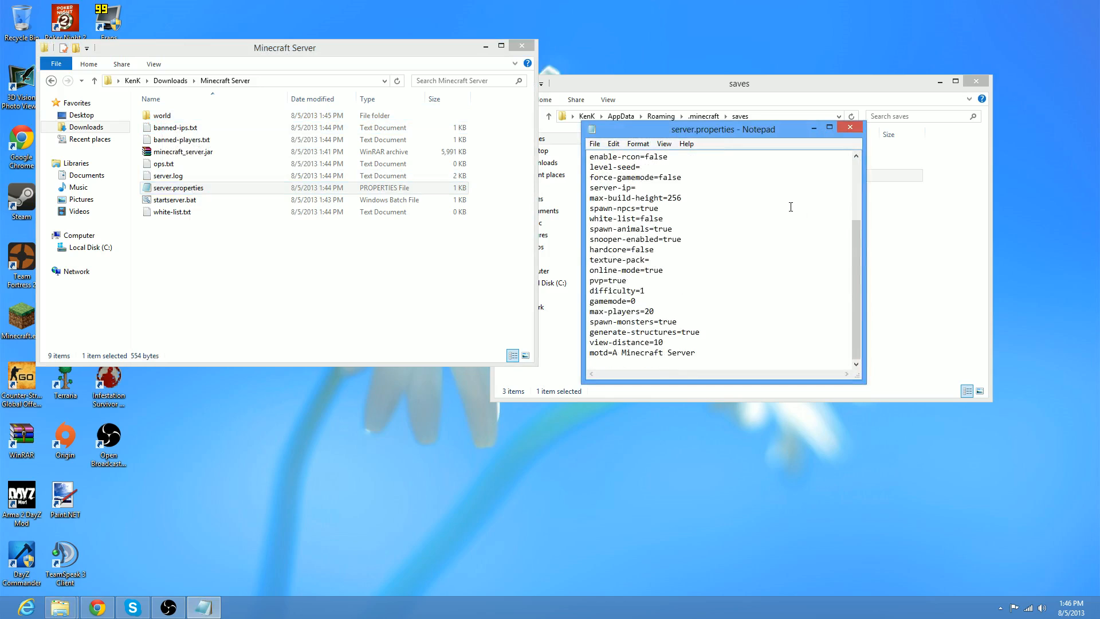
pyautogui.scroll(3, 649, 289)
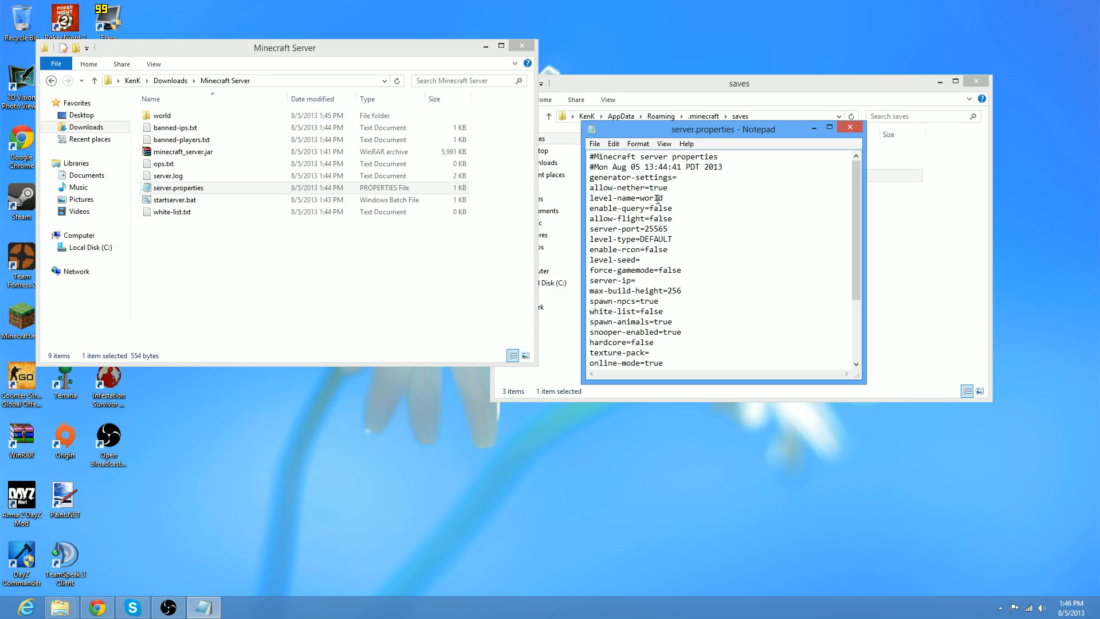
pyautogui.scroll(-3, 659, 199)
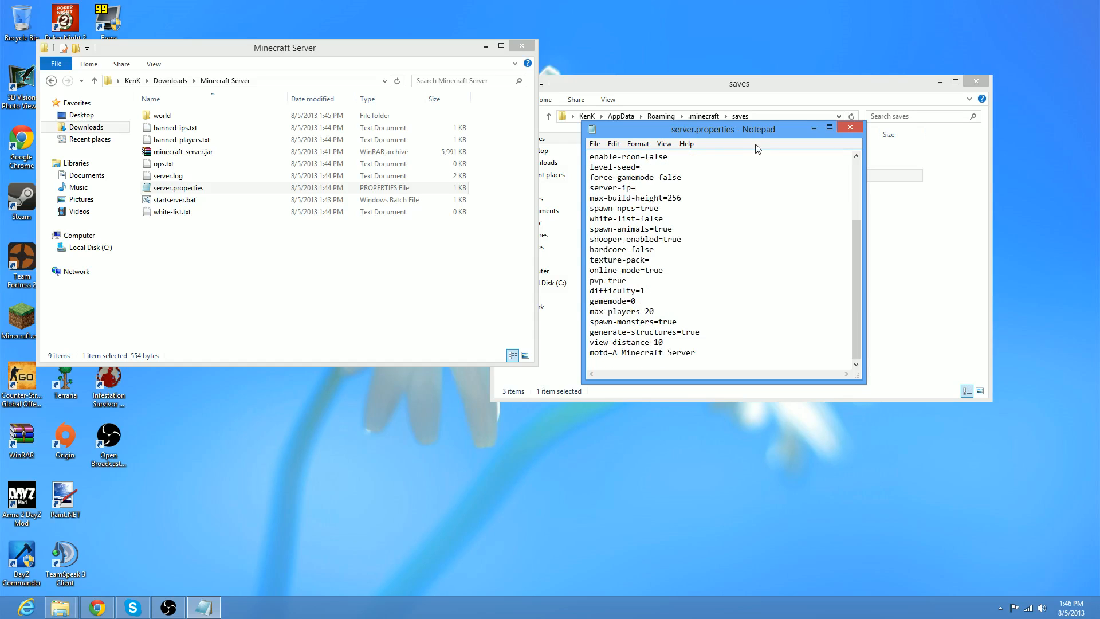
pyautogui.click(829, 126)
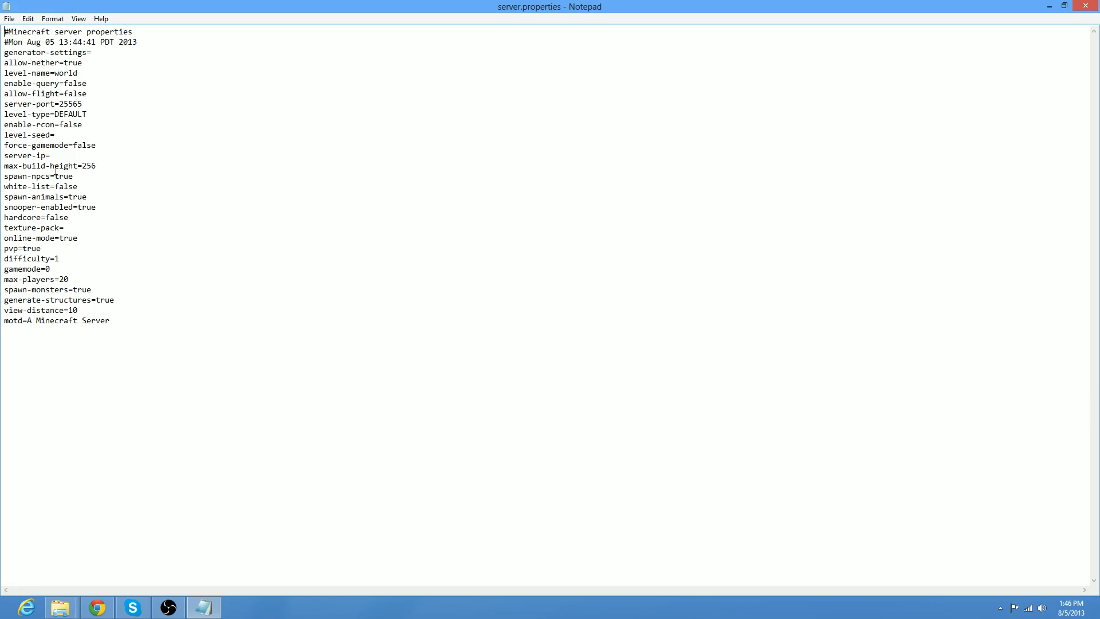
pyautogui.click(1063, 6)
pyautogui.scroll(-3, 710, 221)
pyautogui.scroll(3, 709, 224)
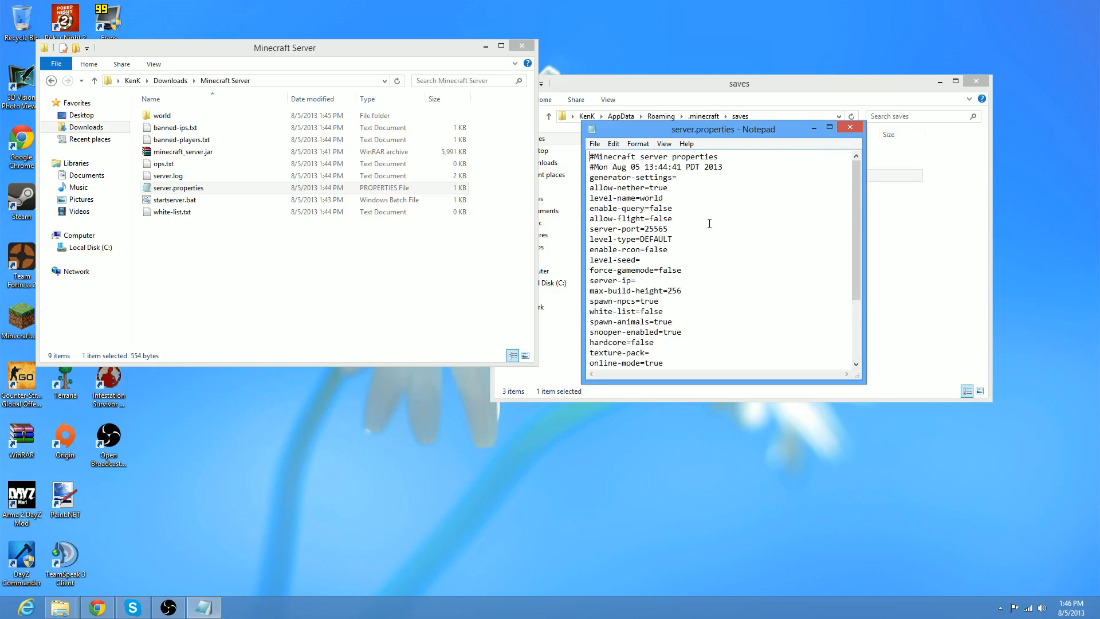
pyautogui.click(829, 127)
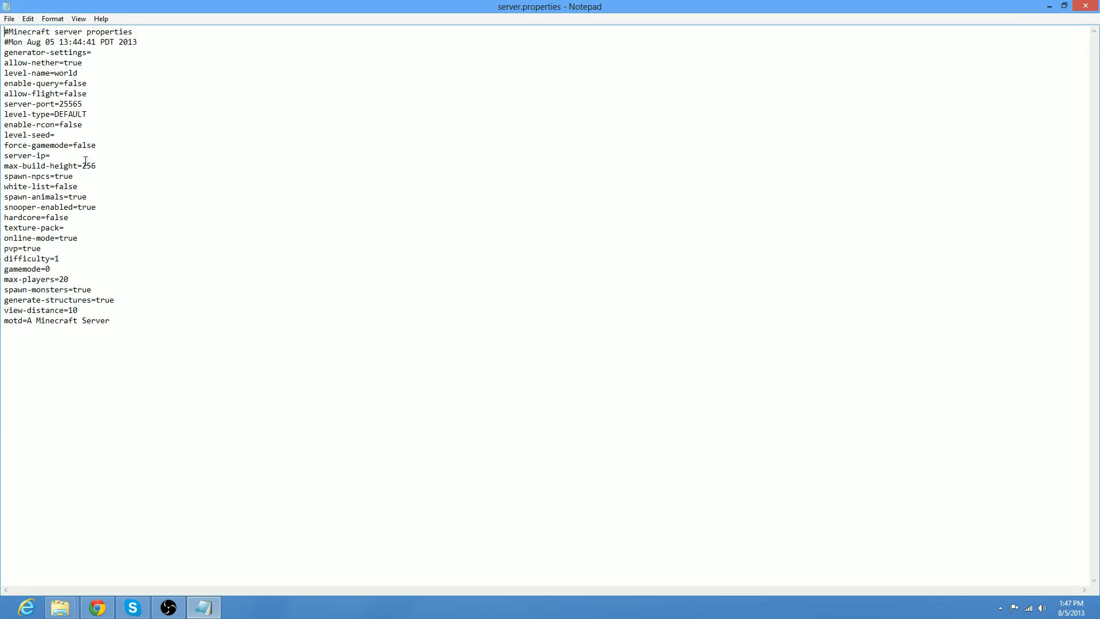
pyautogui.click(56, 134)
pyautogui.click(1052, 7)
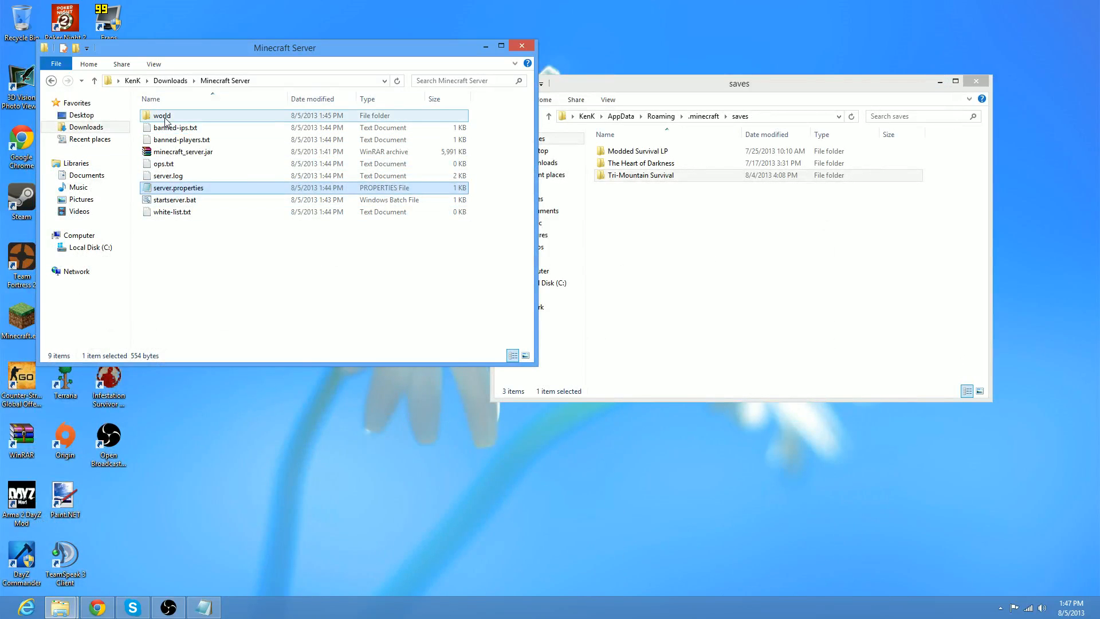
pyautogui.click(203, 607)
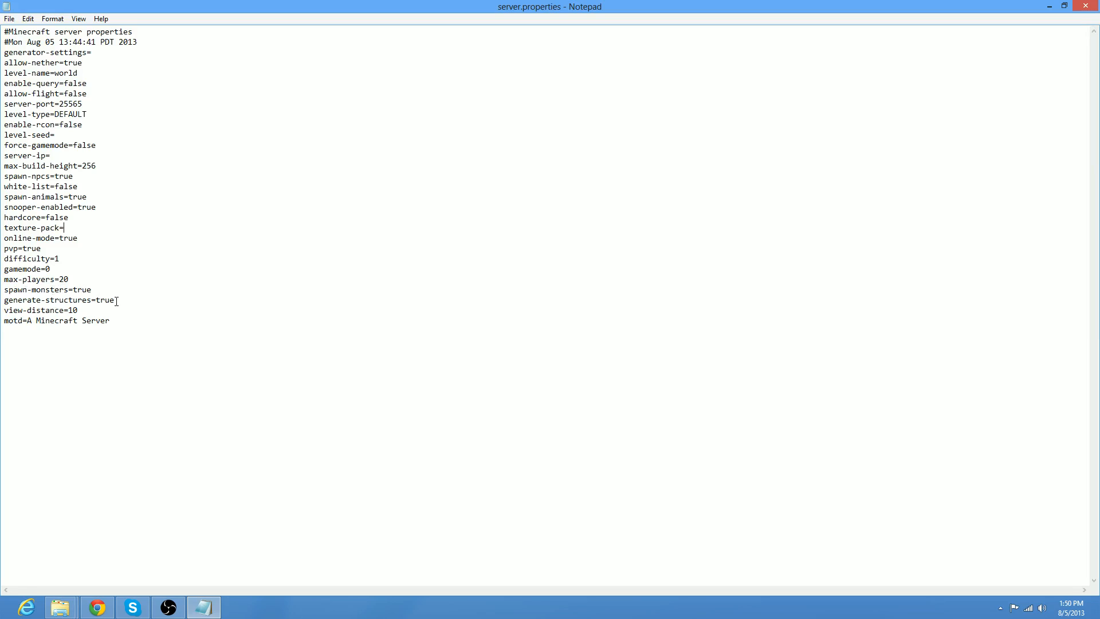
# Set generate-structures to false in server.properties, and change it back to true.
pyautogui.moveTo(117, 300); pyautogui.dragTo(97, 298)
pyautogui.press('BackSpace')
pyautogui.write('false')
pyautogui.press('BackSpace')
pyautogui.press('BackSpace')
pyautogui.press('BackSpace')
pyautogui.press('BackSpace')
pyautogui.press('BackSpace')
pyautogui.write('true')
# Minimize the open windows, launch Minecraft with the Forge profile to view the multiplayer server list, and quit the game.
pyautogui.moveTo(115, 326); pyautogui.dragTo(29, 321)
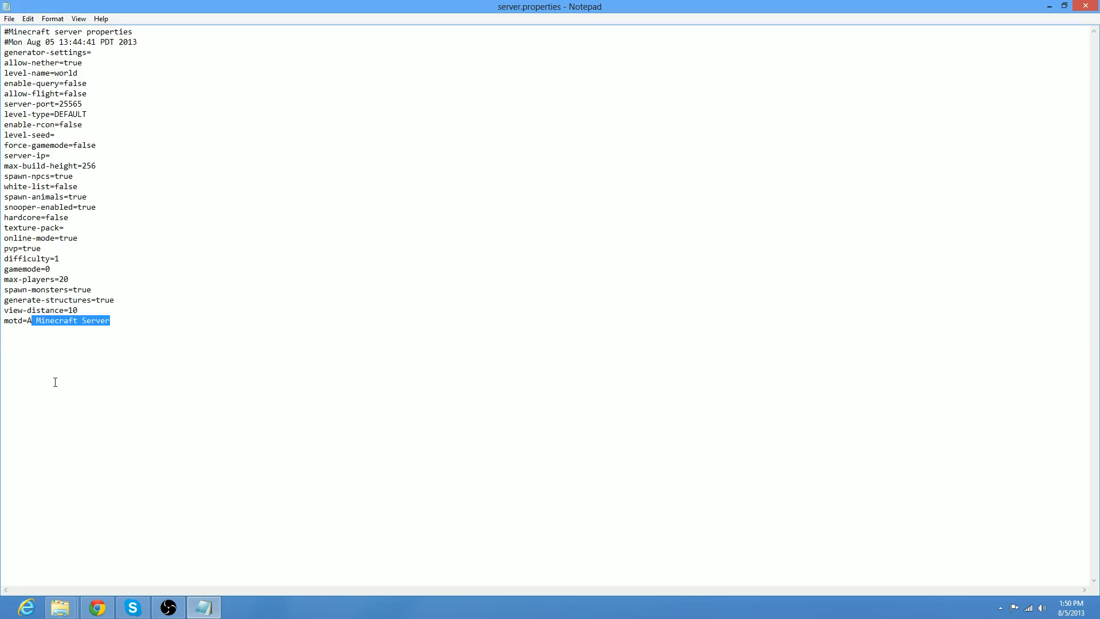
pyautogui.click(203, 607)
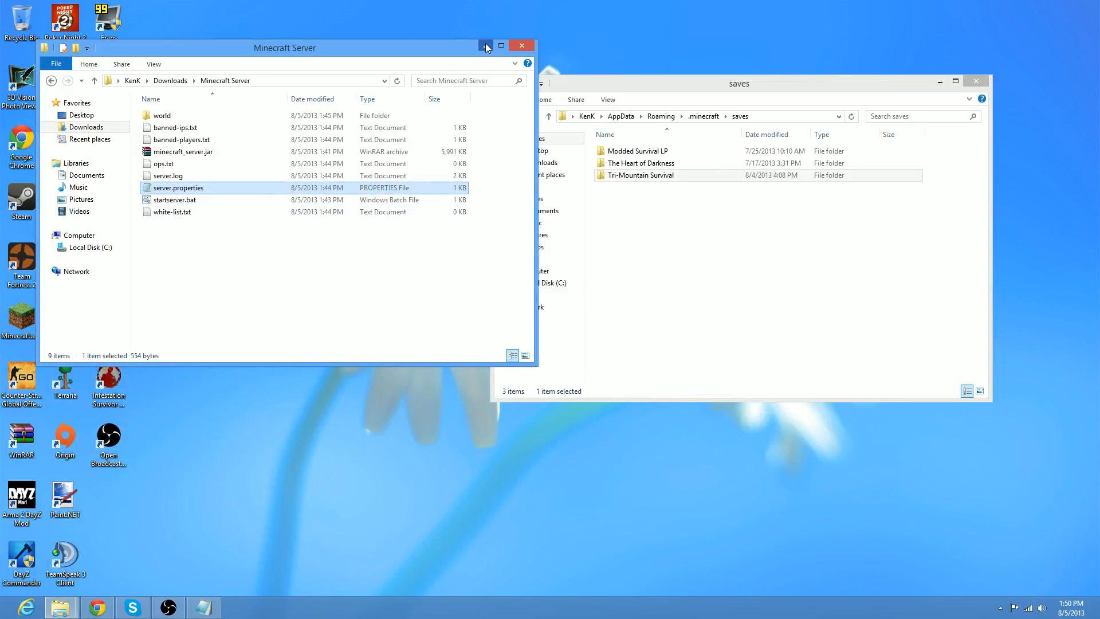
pyautogui.click(486, 46)
pyautogui.click(940, 81)
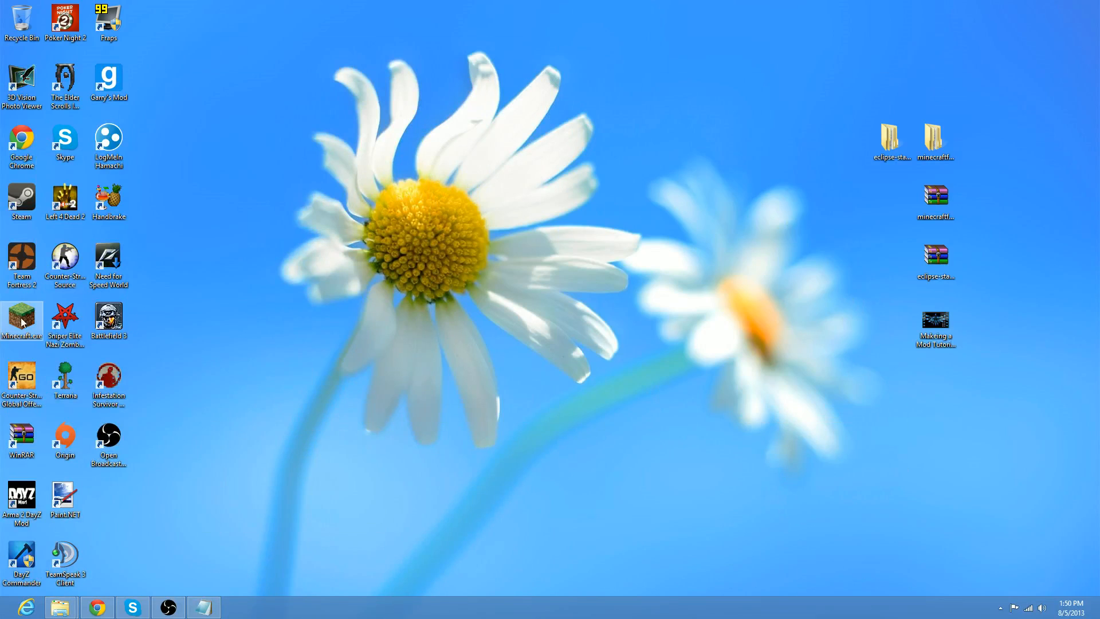
pyautogui.doubleClick(21, 317)
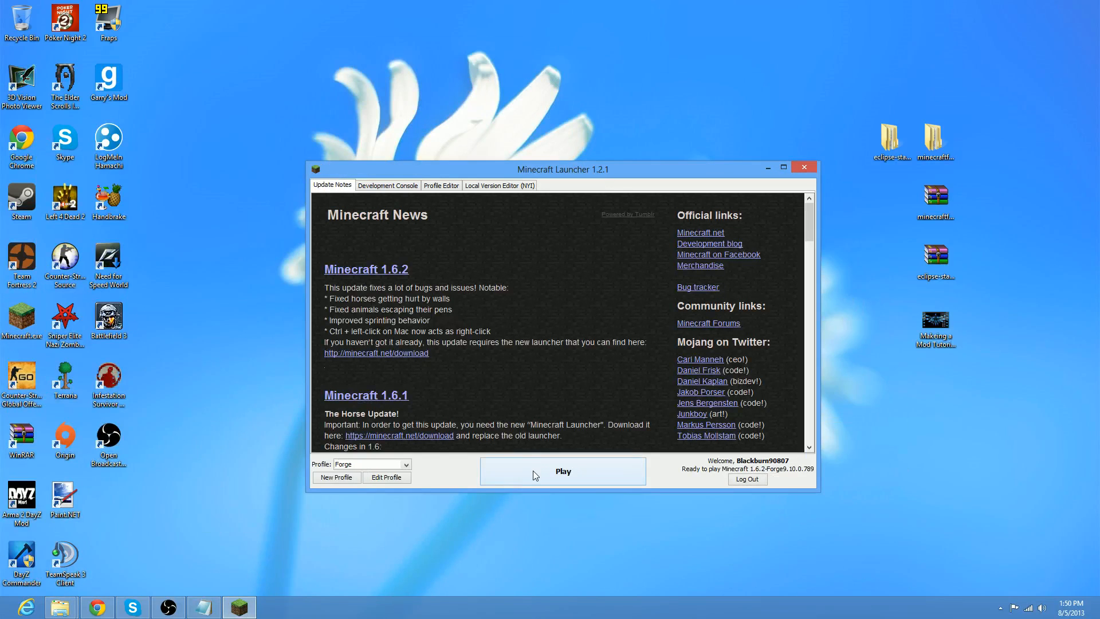
pyautogui.click(533, 470)
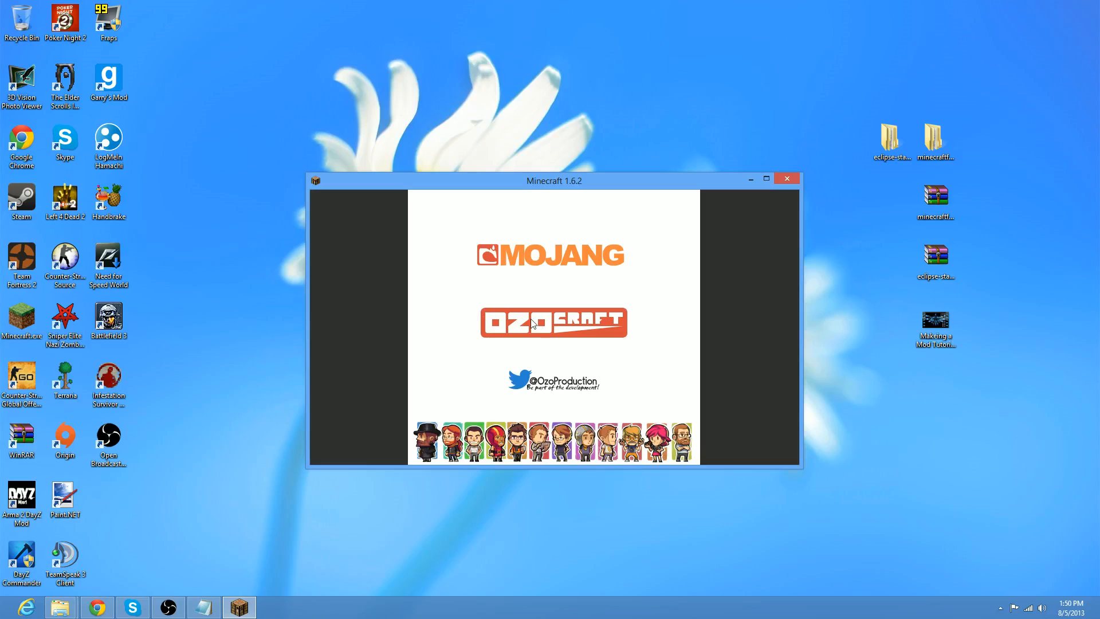
pyautogui.click(533, 347)
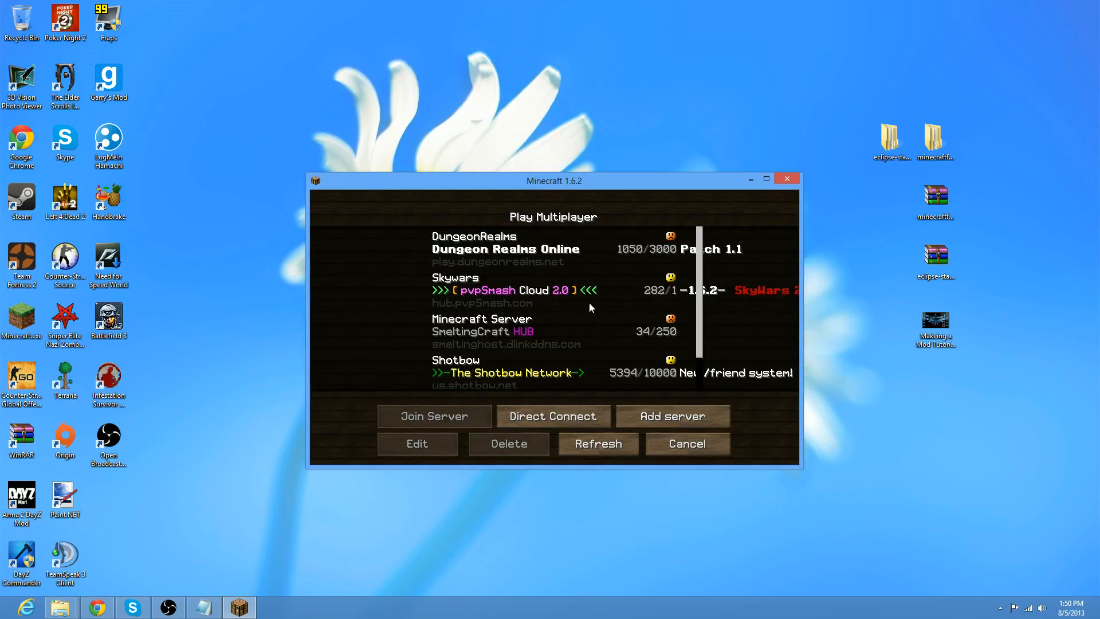
pyautogui.click(665, 446)
pyautogui.click(614, 418)
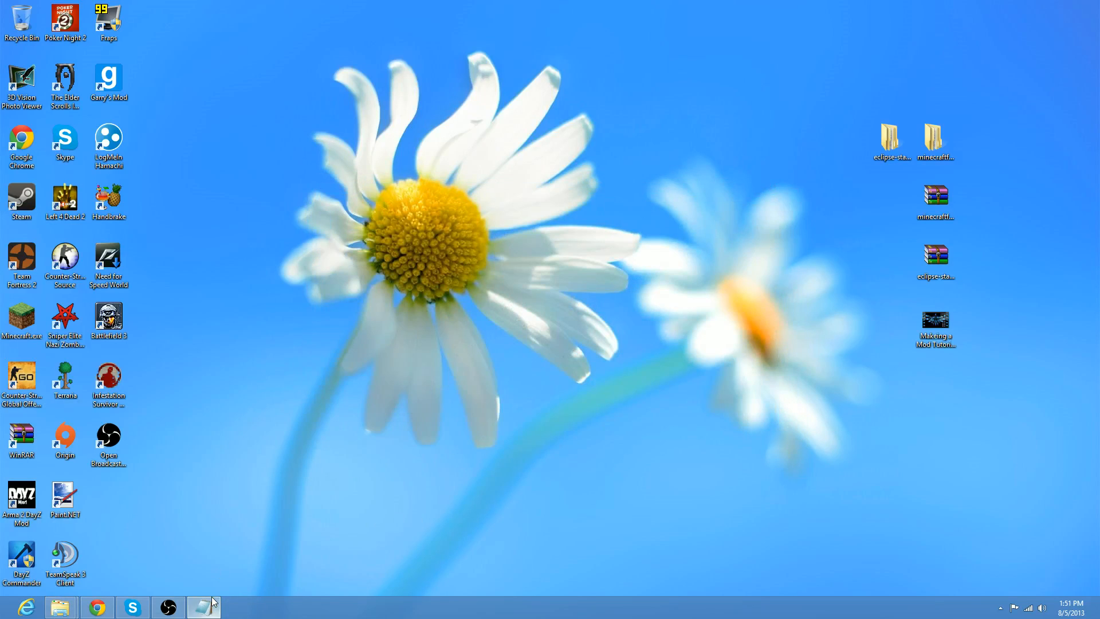
# Set the motd in server.properties to the owner's first name in possessive form followed by "Cool Server", and save and close the file.
pyautogui.click(212, 602)
pyautogui.click(109, 320)
pyautogui.moveTo(109, 320); pyautogui.dragTo(31, 324)
pyautogui.press('BackSpace')
pyautogui.press('BackSpace')
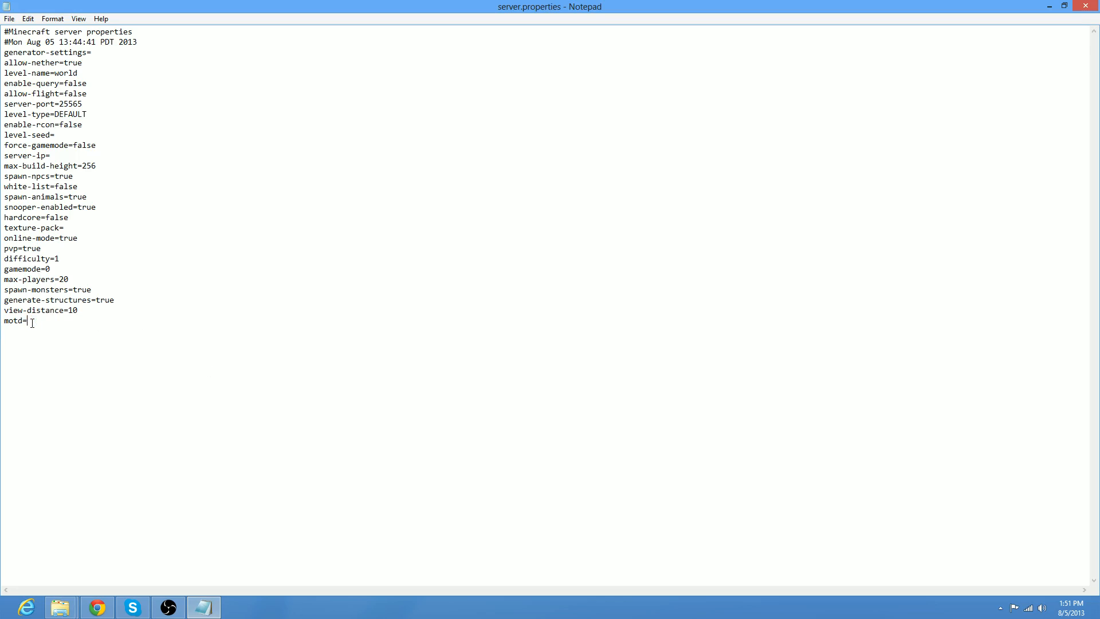
pyautogui.write("Ken's Cool Server")
pyautogui.click(1064, 6)
pyautogui.scroll(-3, 669, 346)
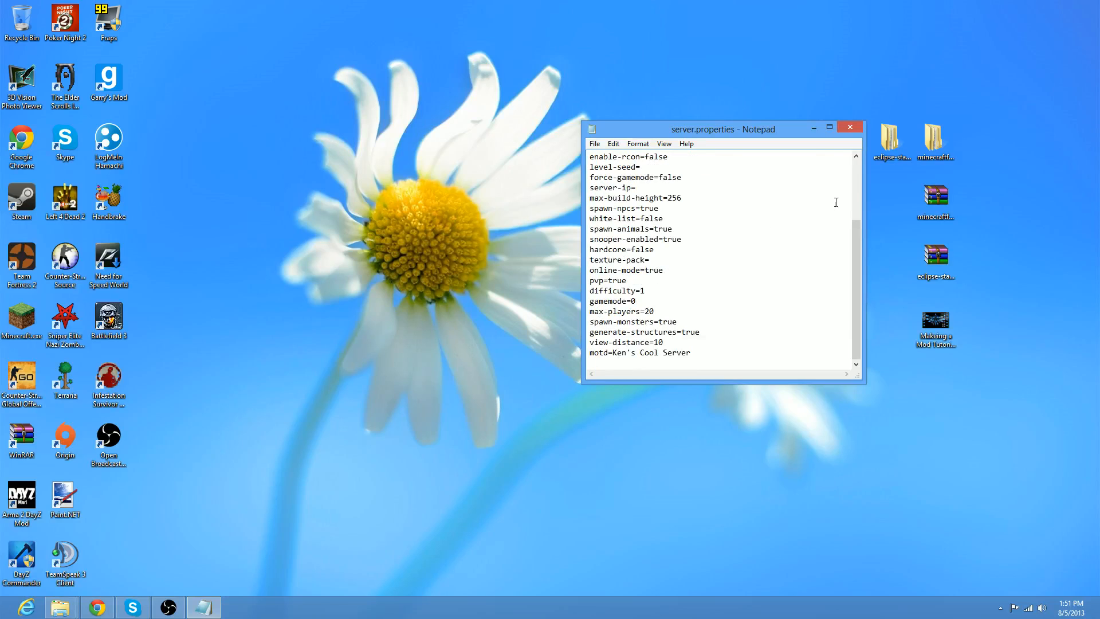
pyautogui.click(843, 125)
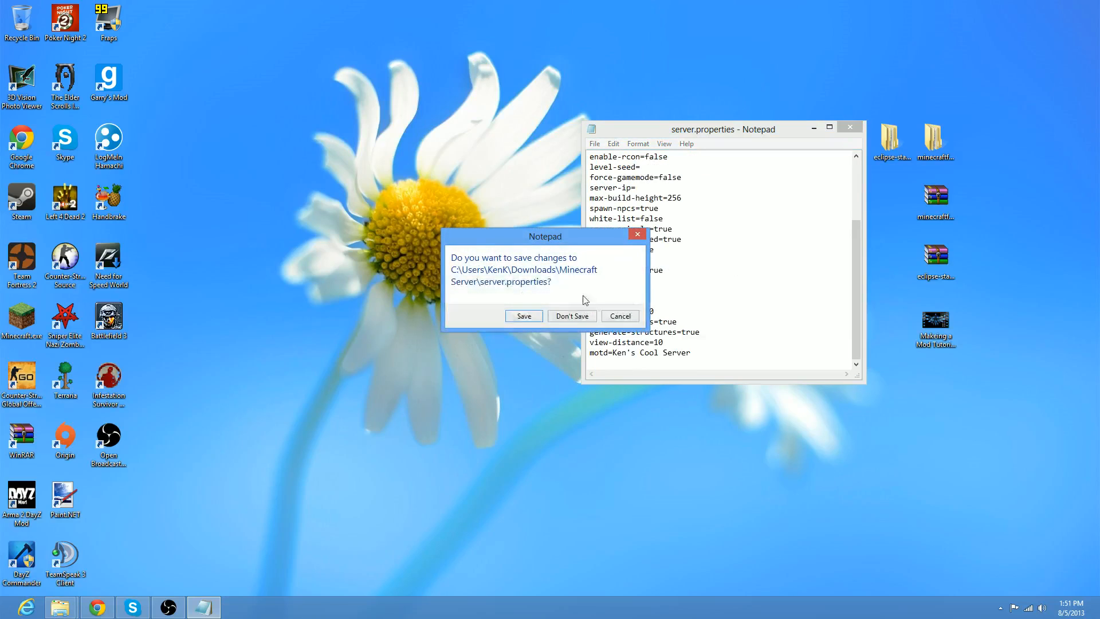
pyautogui.click(508, 315)
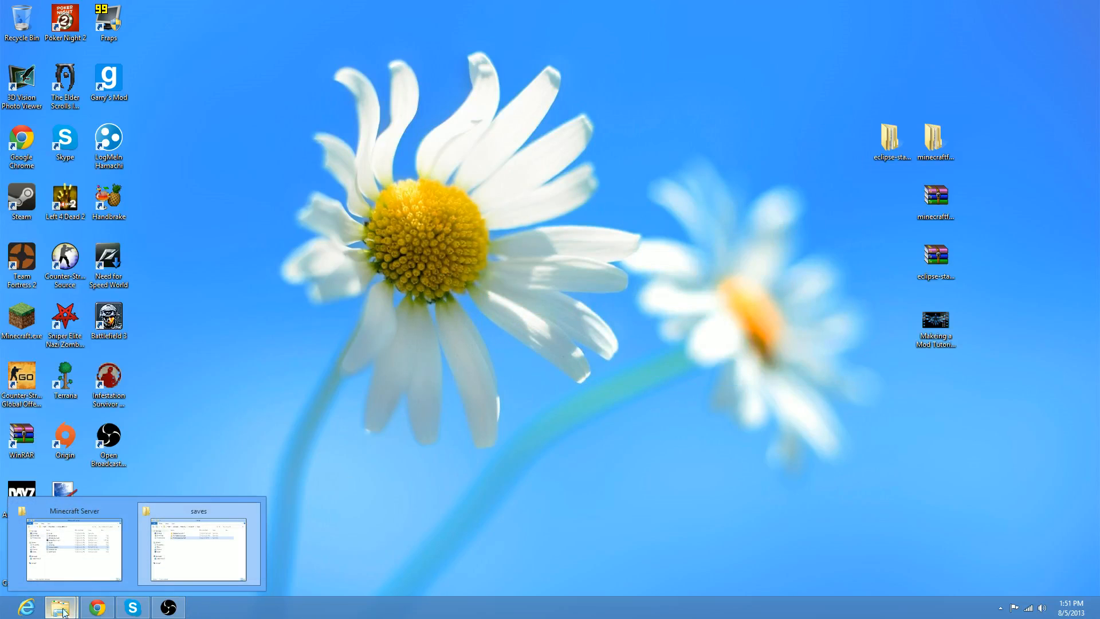
# Bring back the Minecraft Server folder window and move it to the middle of the desktop.
pyautogui.click(90, 543)
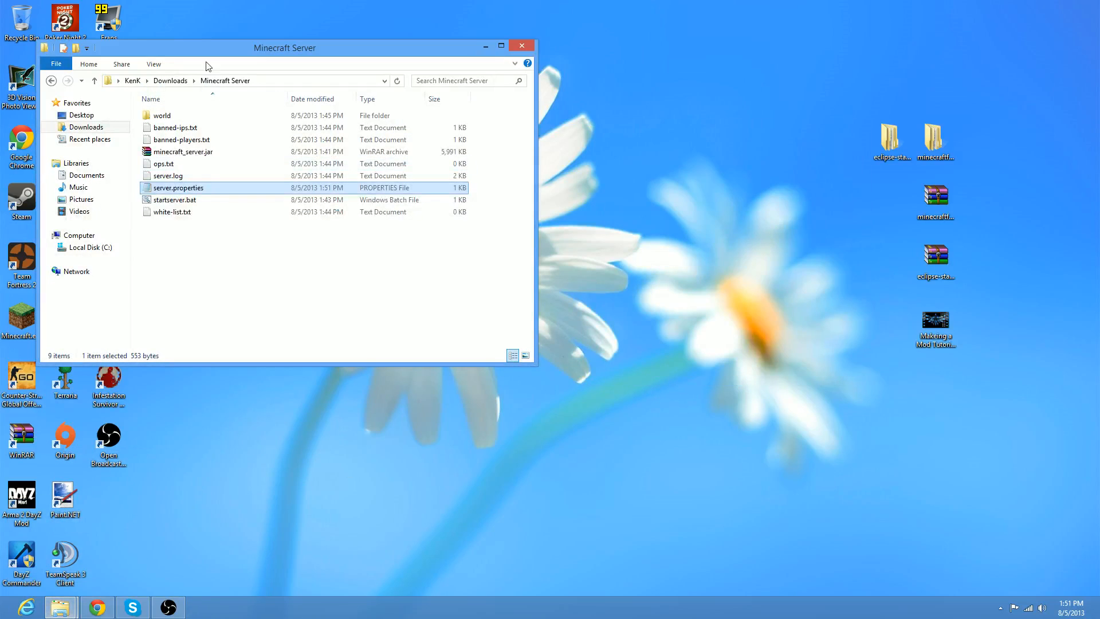
pyautogui.moveTo(201, 49); pyautogui.dragTo(469, 84)
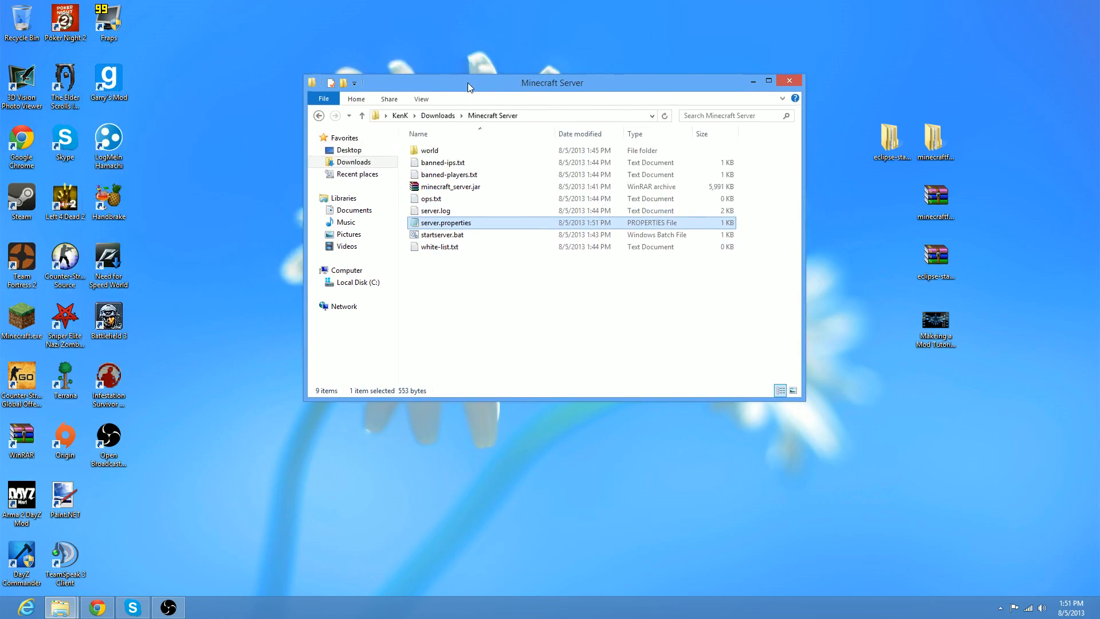